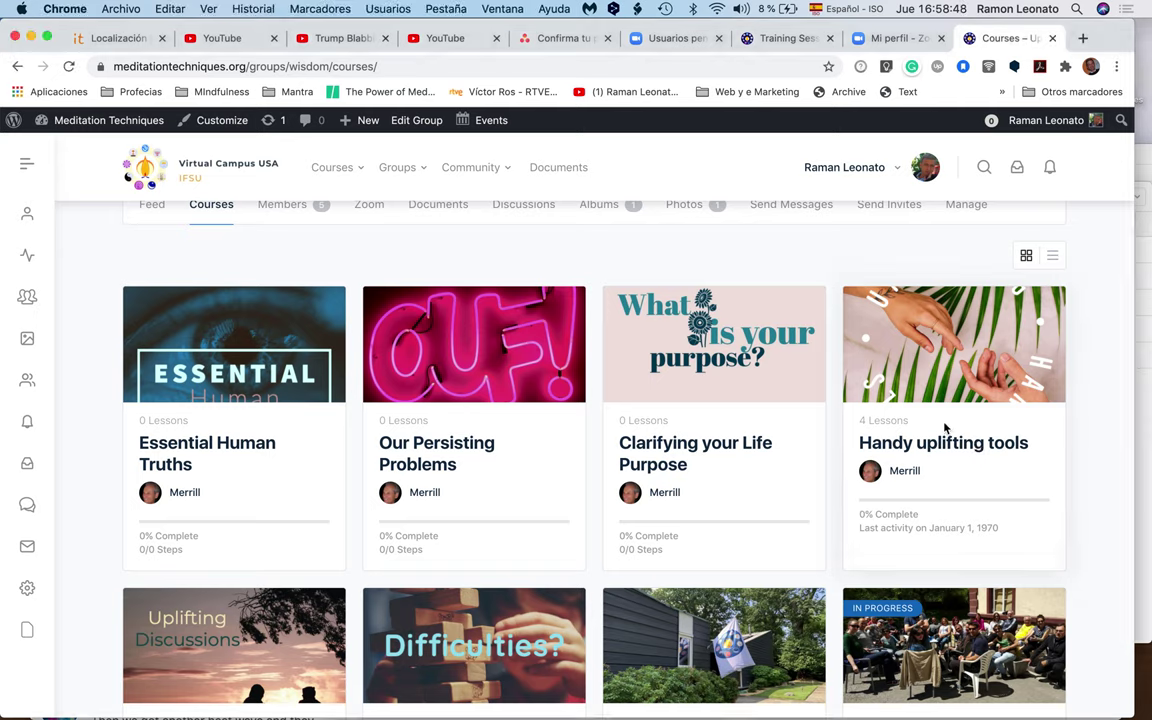
Open the Handy uplifting tools course page, look it over, and launch Edit Course from the admin bar.
{"action": "left_click", "coordinate": [938, 446]}
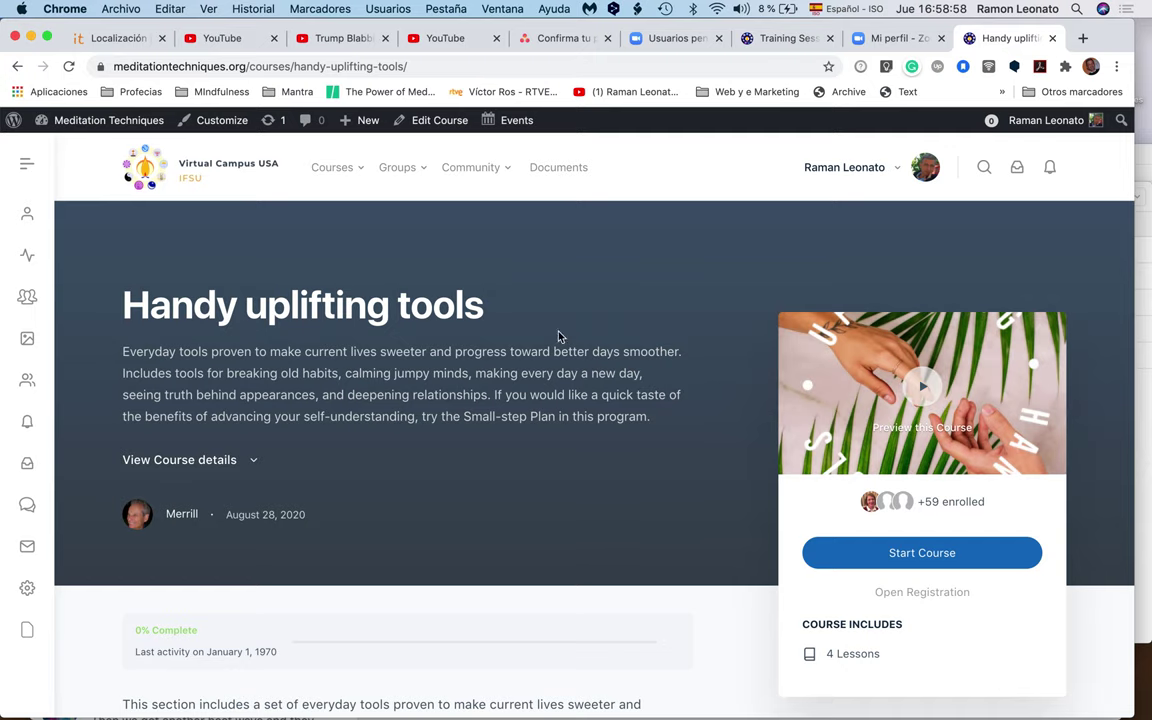
{"action": "scroll", "coordinate": [657, 340], "scroll_direction": "down", "scroll_amount": 1}
{"action": "scroll", "coordinate": [657, 340], "scroll_direction": "down", "scroll_amount": 2}
{"action": "scroll", "coordinate": [657, 340], "scroll_direction": "up", "scroll_amount": 2}
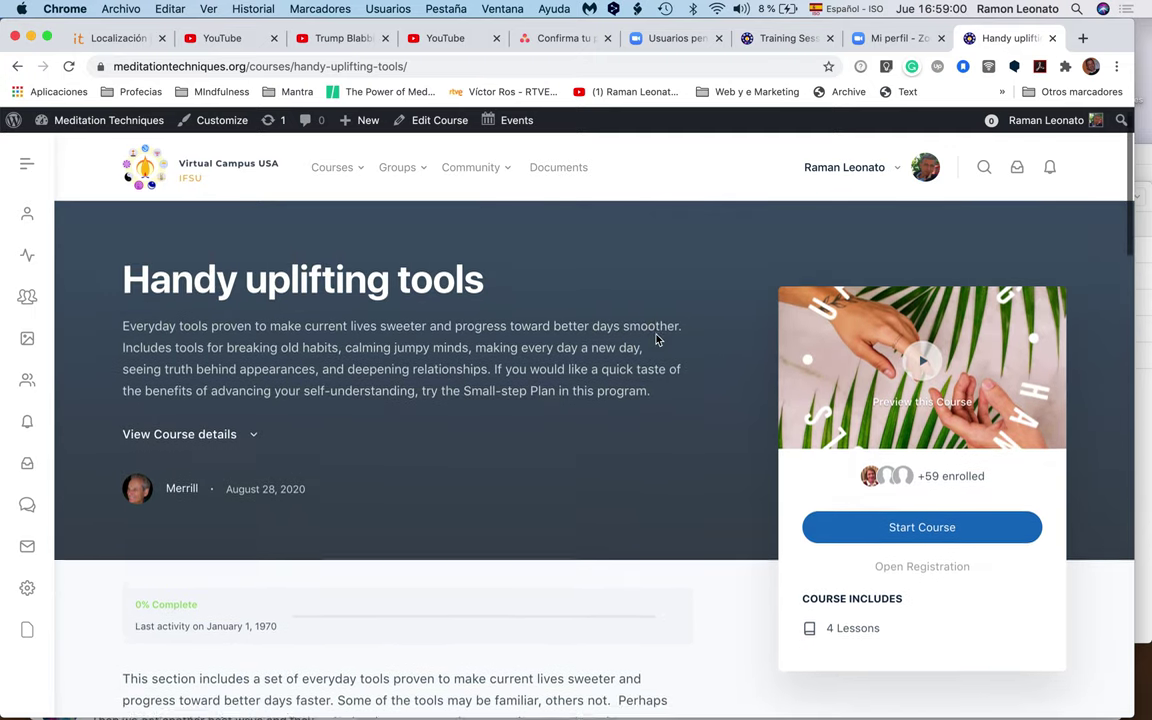
{"action": "scroll", "coordinate": [657, 340], "scroll_direction": "up", "scroll_amount": 1}
{"action": "scroll", "coordinate": [427, 386], "scroll_direction": "down", "scroll_amount": 3}
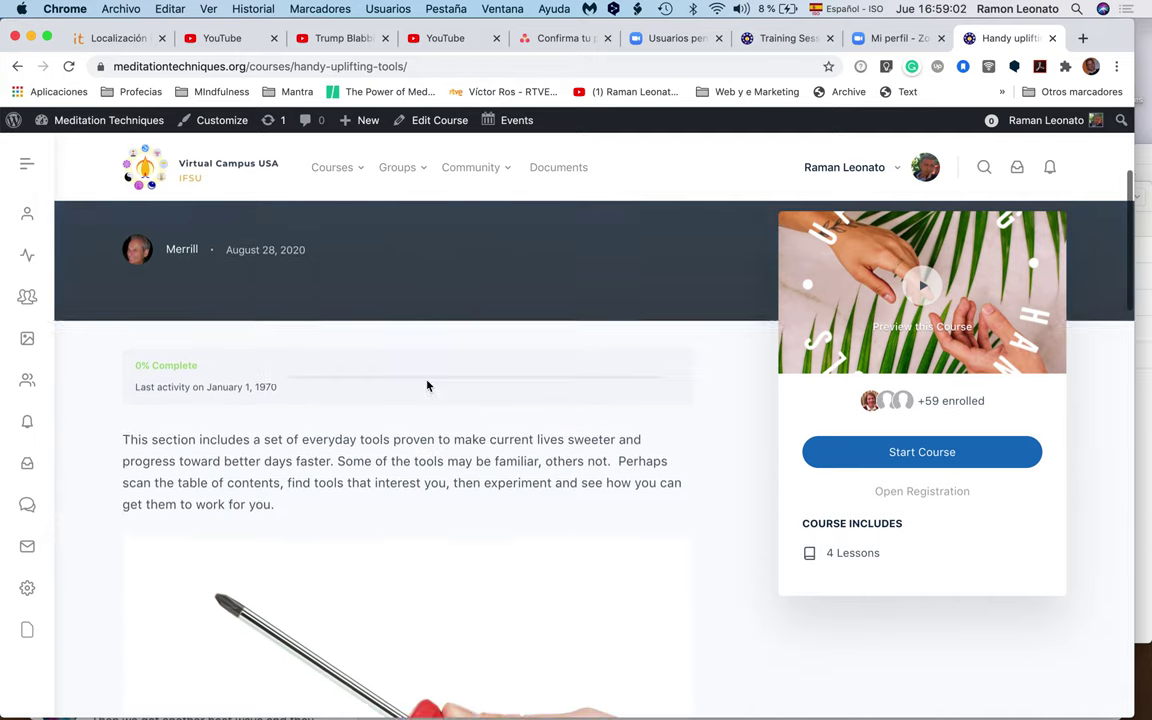
{"action": "scroll", "coordinate": [427, 386], "scroll_direction": "down", "scroll_amount": 4}
{"action": "scroll", "coordinate": [427, 386], "scroll_direction": "up", "scroll_amount": 6}
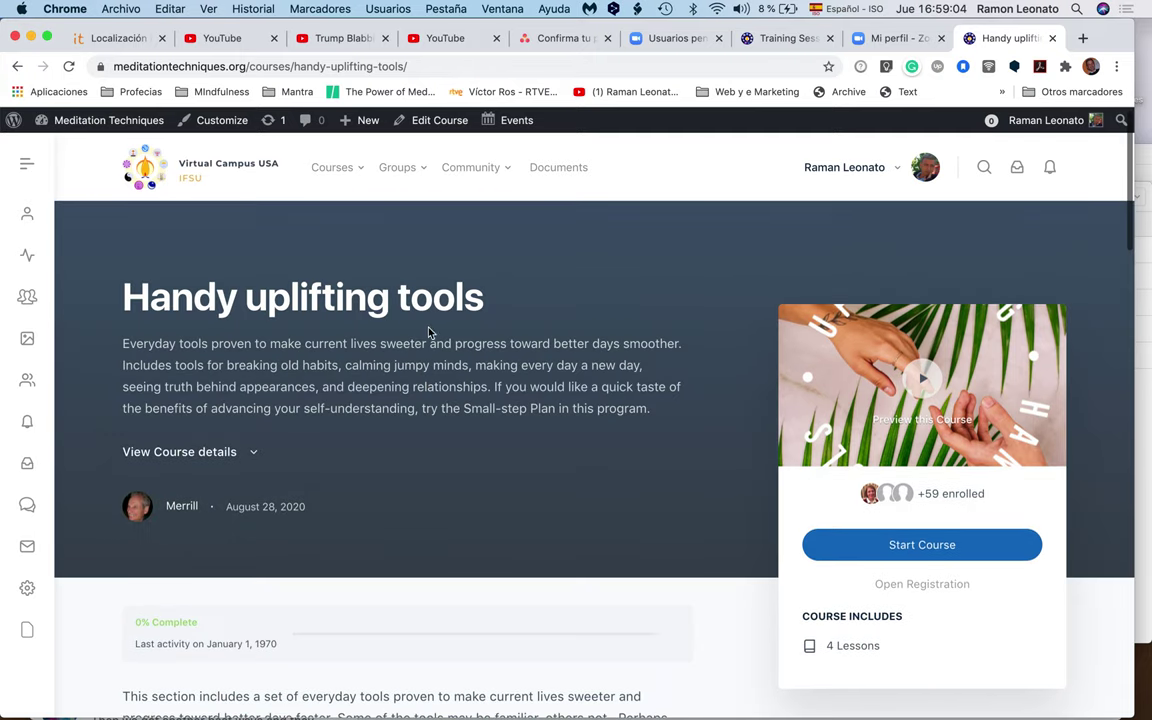
{"action": "left_click", "coordinate": [437, 122]}
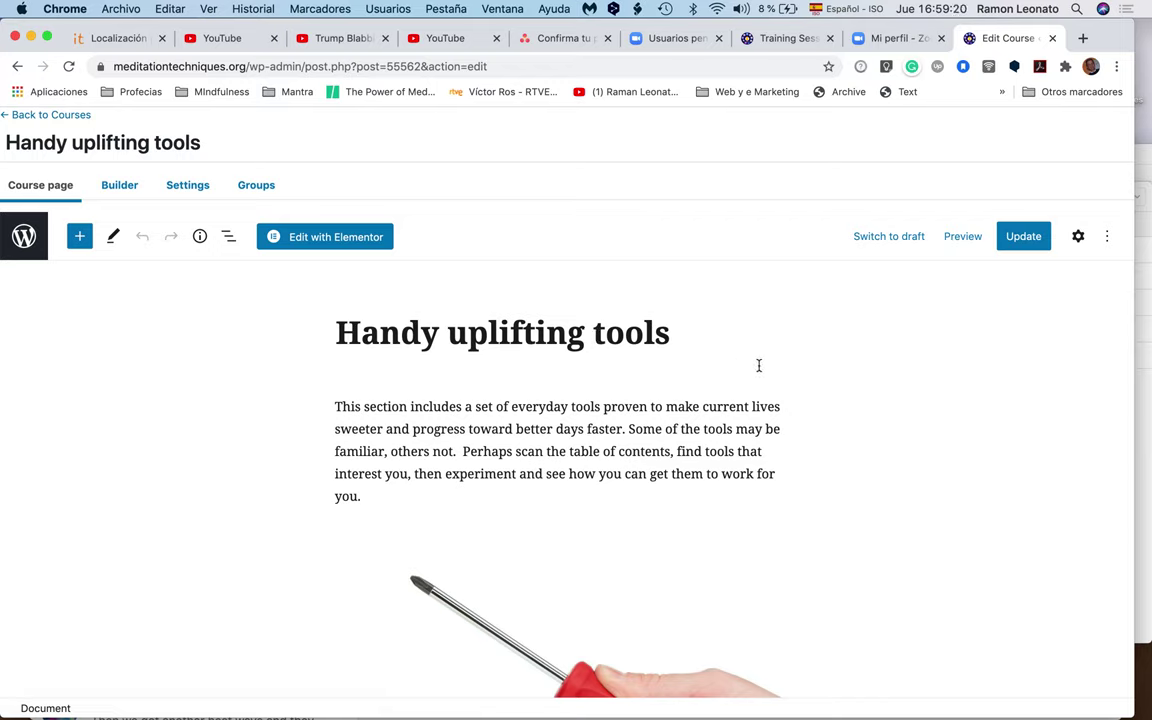
Show the Document settings sidebar and scroll down to the current palm-leaf featured image.
{"action": "left_click", "coordinate": [1080, 237]}
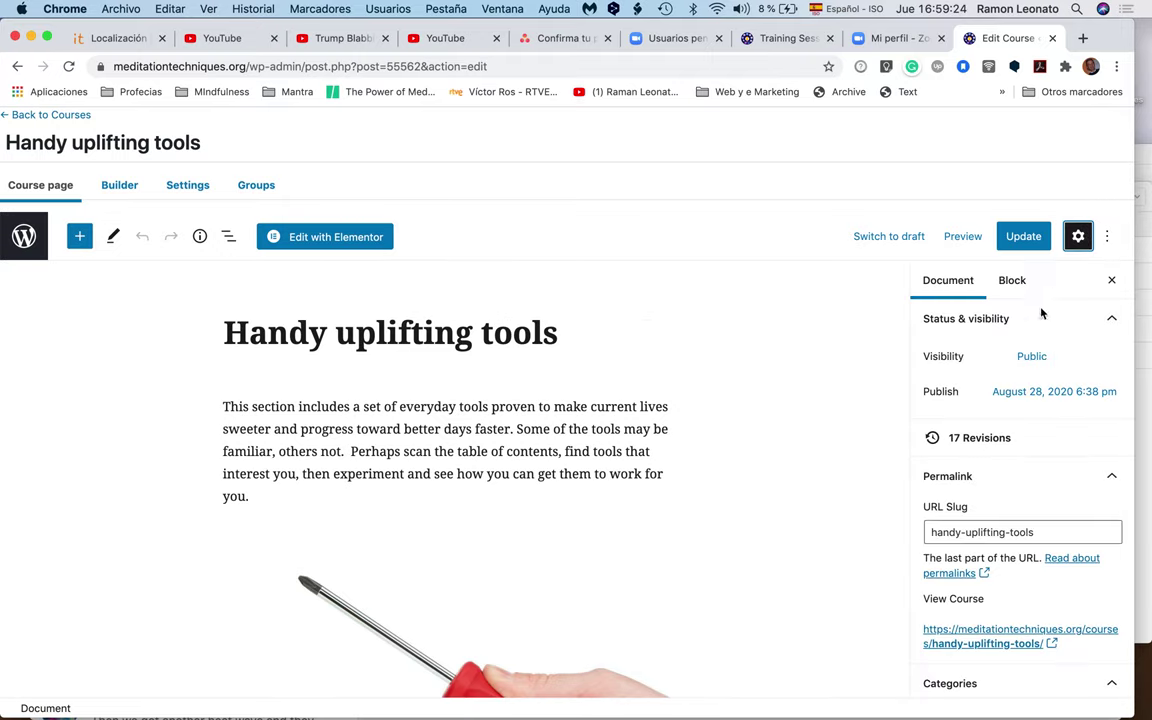
{"action": "left_click", "coordinate": [1078, 237]}
{"action": "left_click", "coordinate": [1078, 237]}
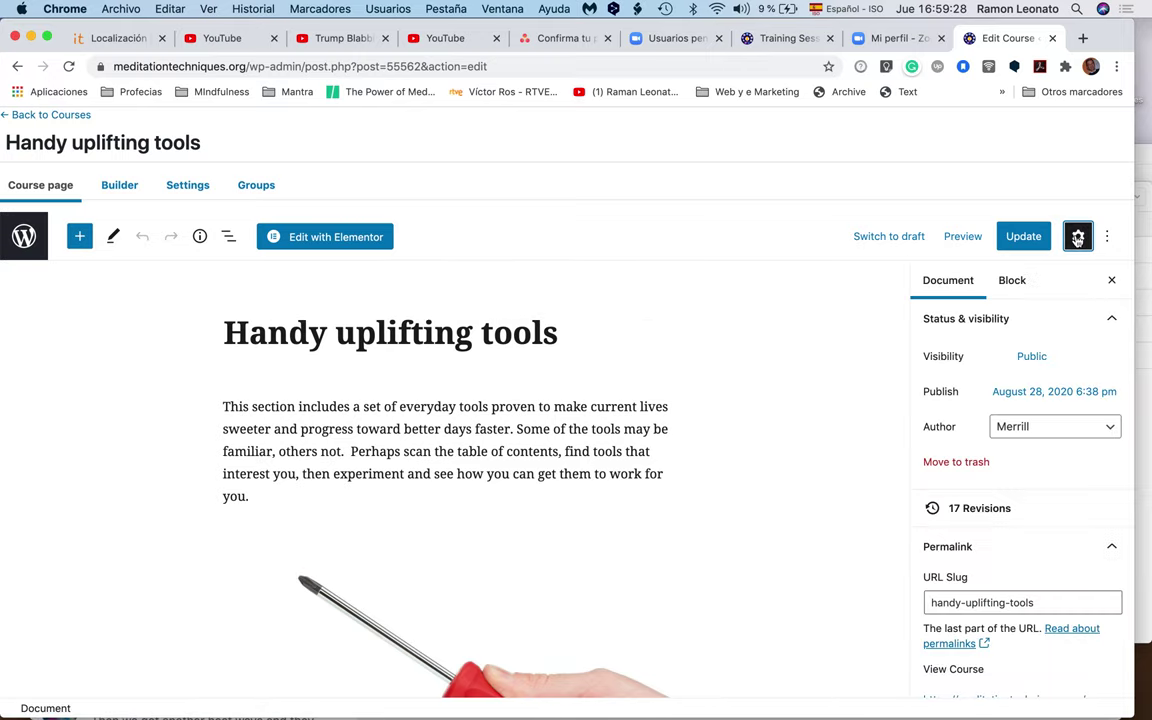
{"action": "scroll", "coordinate": [946, 296], "scroll_direction": "down", "scroll_amount": 1}
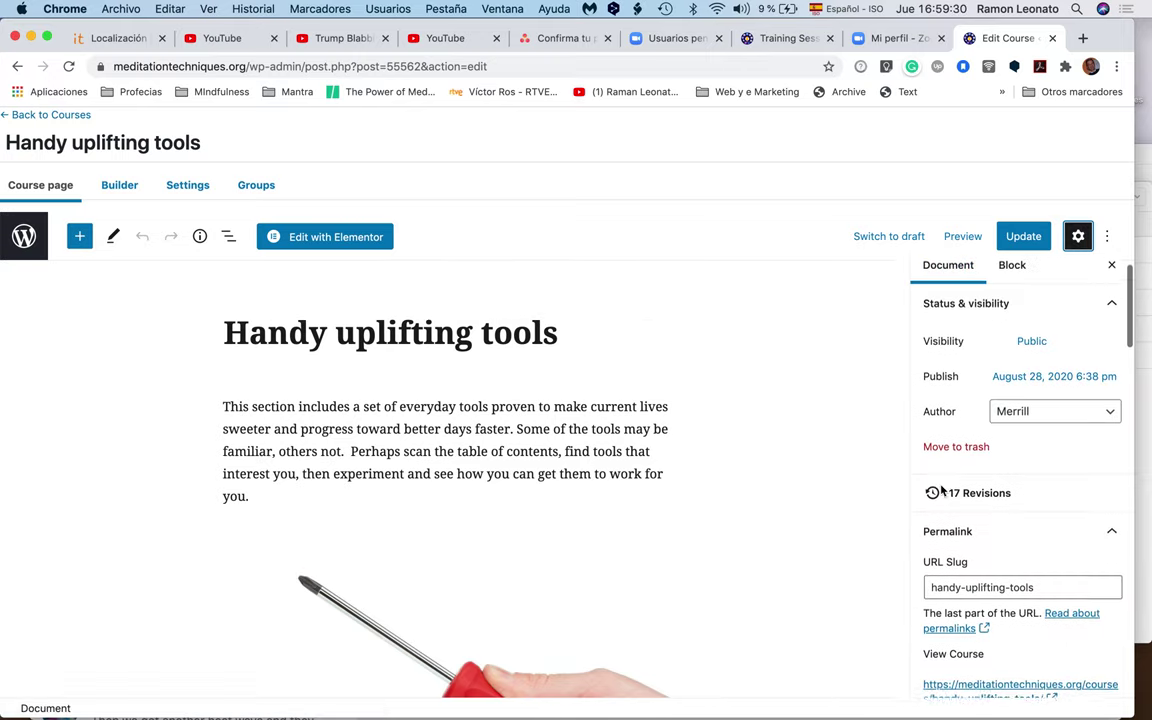
{"action": "scroll", "coordinate": [941, 492], "scroll_direction": "down", "scroll_amount": 5}
{"action": "scroll", "coordinate": [941, 492], "scroll_direction": "down", "scroll_amount": 3}
{"action": "scroll", "coordinate": [941, 490], "scroll_direction": "down", "scroll_amount": 5}
{"action": "scroll", "coordinate": [941, 490], "scroll_direction": "down", "scroll_amount": 5}
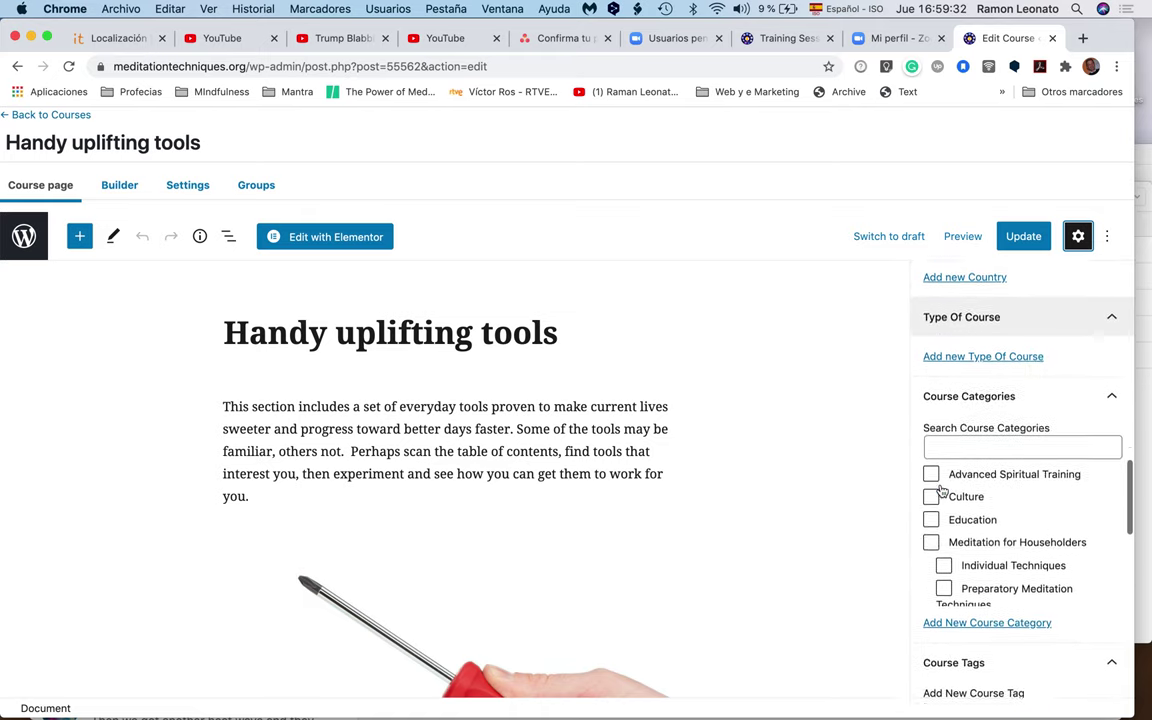
{"action": "scroll", "coordinate": [941, 488], "scroll_direction": "down", "scroll_amount": 3}
{"action": "scroll", "coordinate": [941, 489], "scroll_direction": "down", "scroll_amount": 3}
{"action": "scroll", "coordinate": [941, 489], "scroll_direction": "down", "scroll_amount": 5}
{"action": "scroll", "coordinate": [941, 489], "scroll_direction": "down", "scroll_amount": 2}
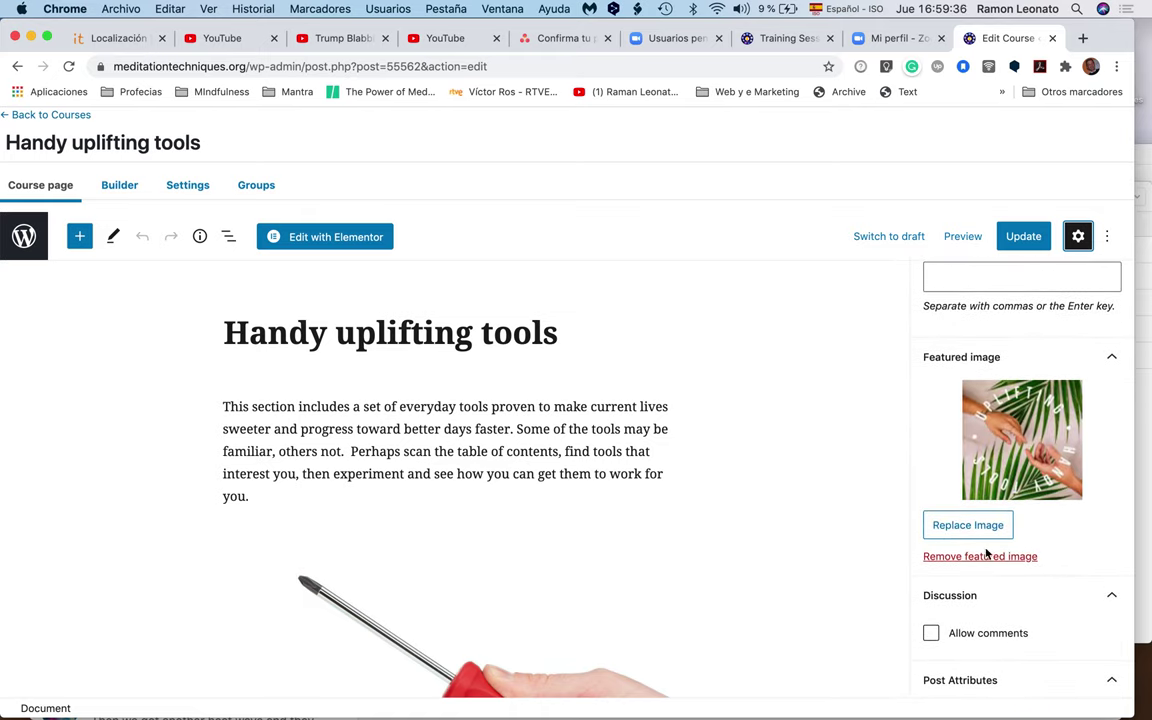
Open the media library to replace the featured image and browse the available images.
{"action": "left_click", "coordinate": [968, 525]}
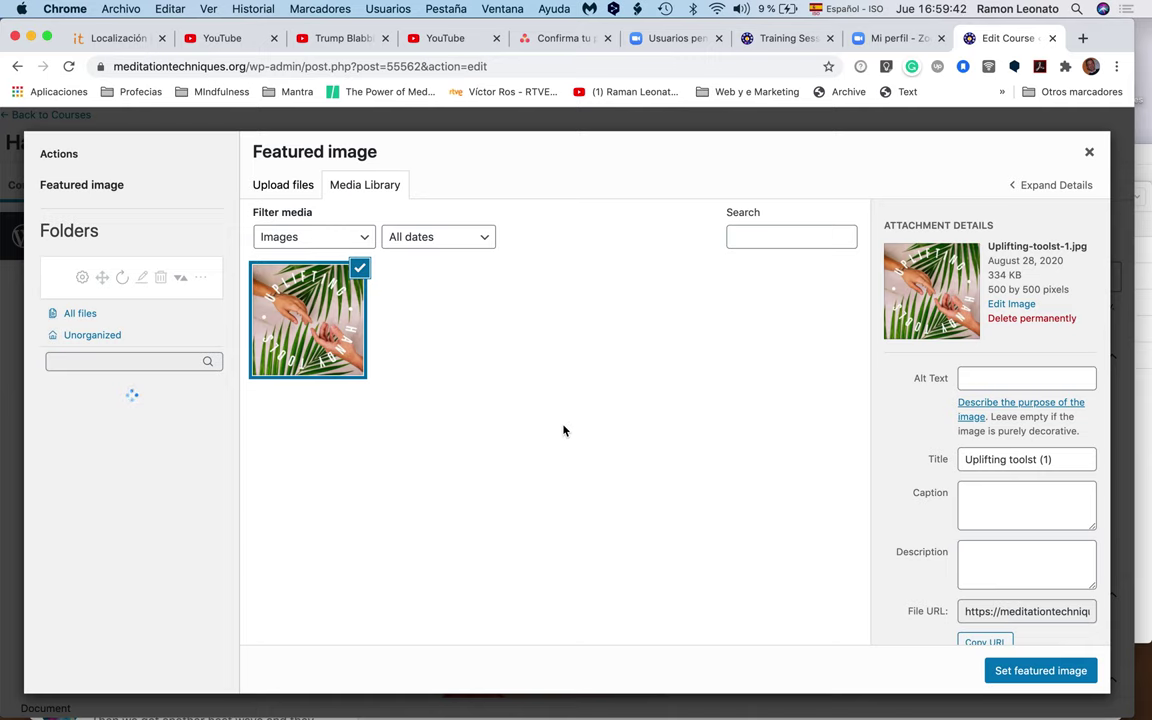
{"action": "scroll", "coordinate": [489, 401], "scroll_direction": "down", "scroll_amount": 2}
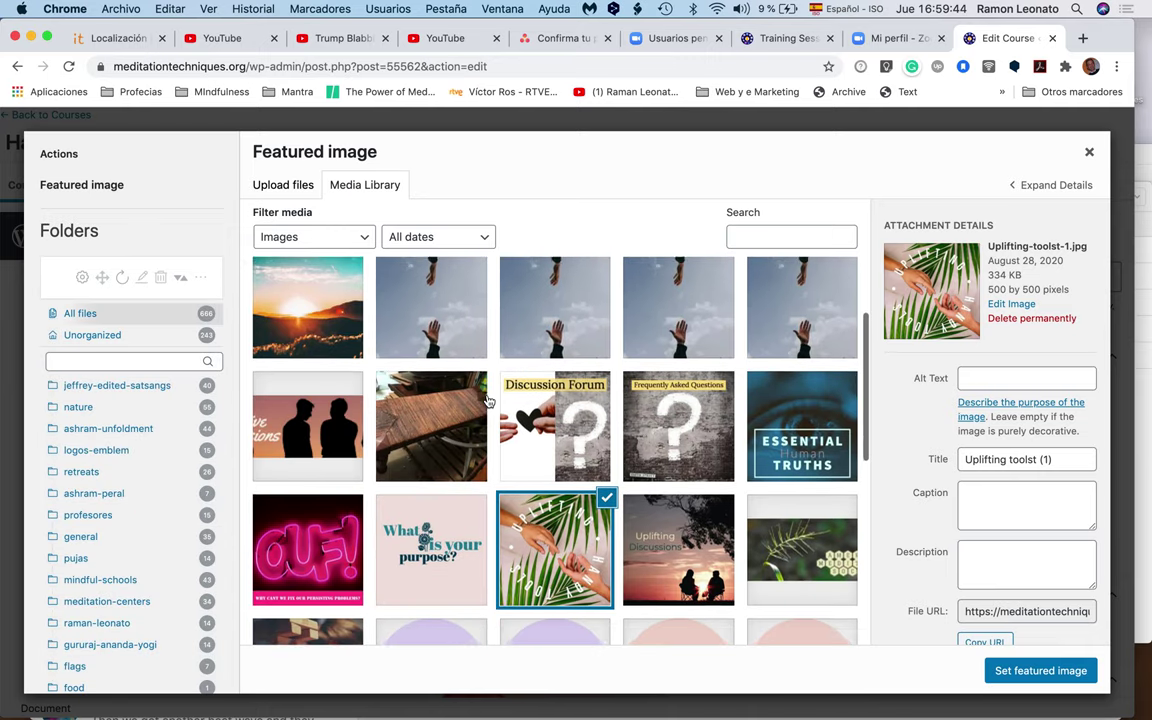
{"action": "scroll", "coordinate": [489, 401], "scroll_direction": "down", "scroll_amount": 2}
{"action": "scroll", "coordinate": [489, 401], "scroll_direction": "down", "scroll_amount": 3}
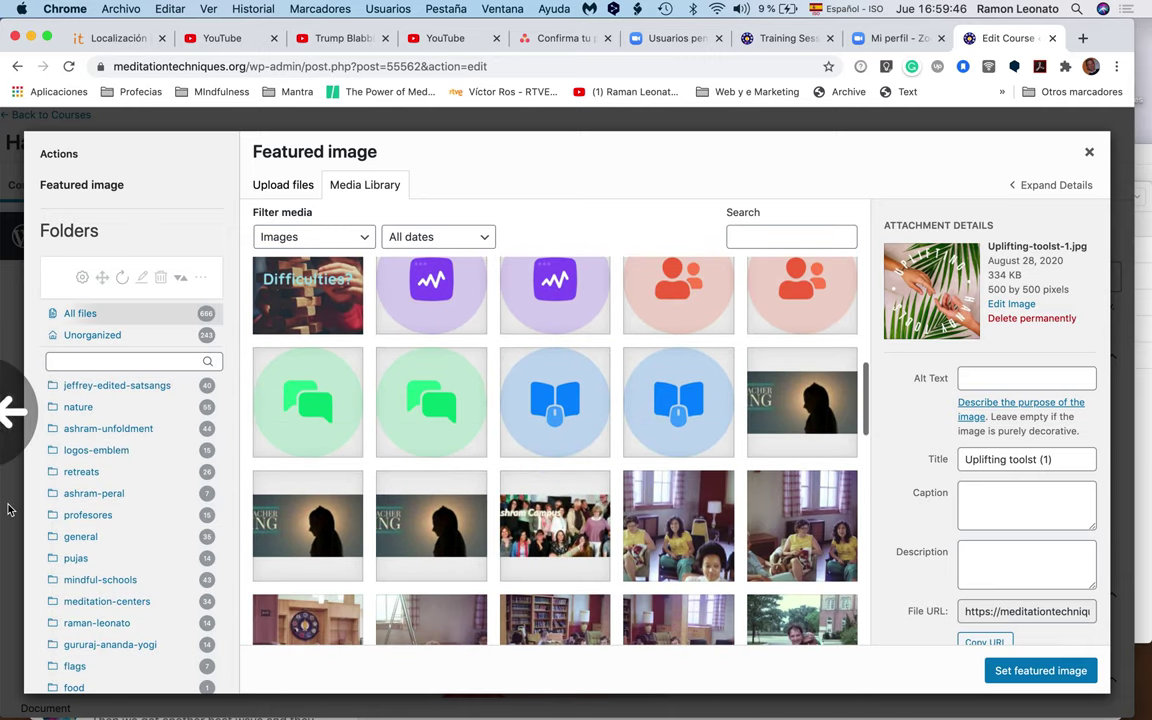
{"action": "scroll", "coordinate": [107, 538], "scroll_direction": "down", "scroll_amount": 3}
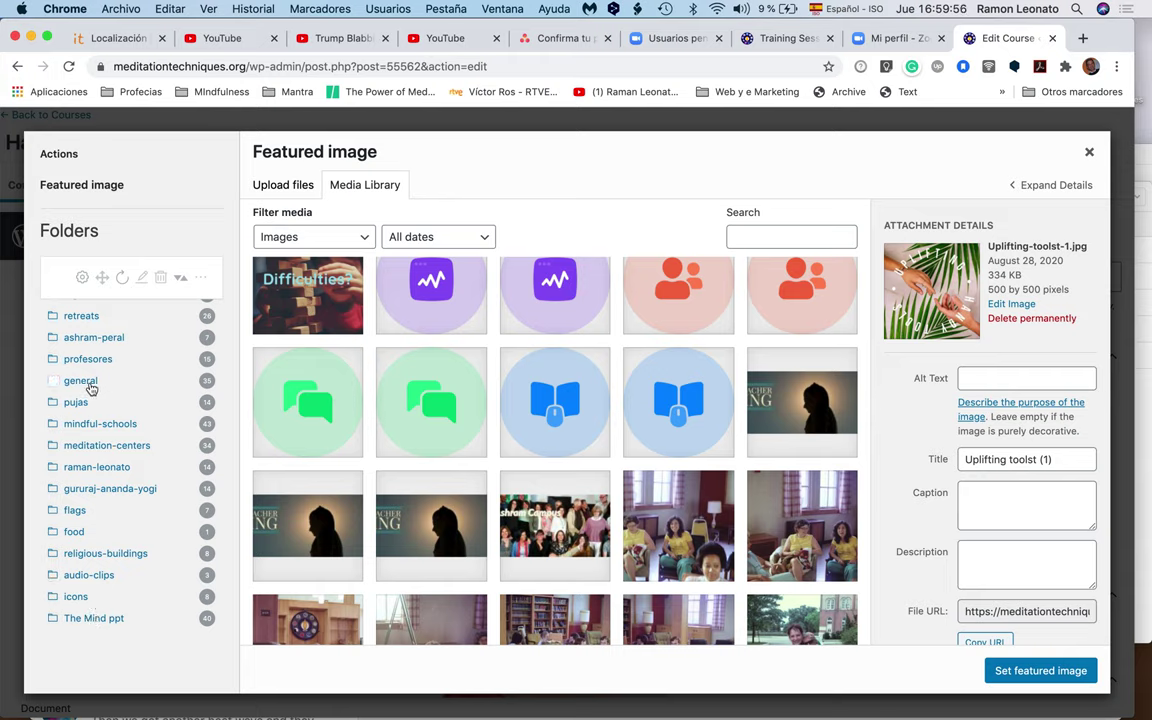
{"action": "scroll", "coordinate": [90, 388], "scroll_direction": "up", "scroll_amount": 2}
{"action": "scroll", "coordinate": [88, 385], "scroll_direction": "up", "scroll_amount": 1}
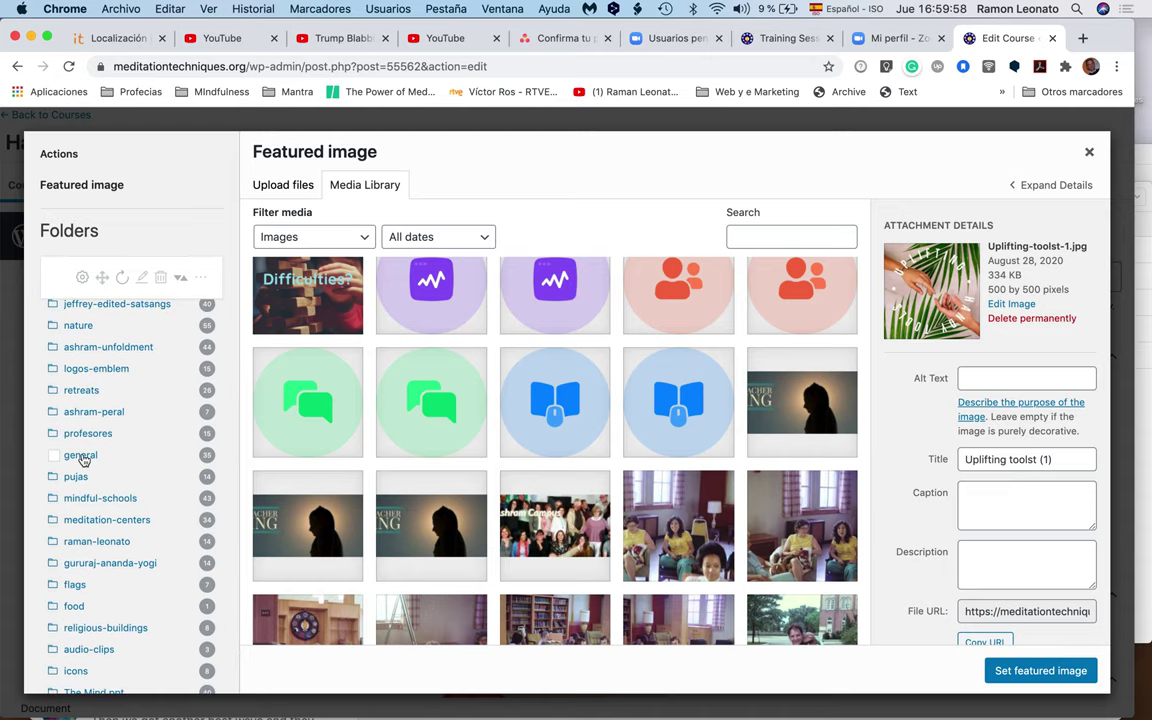
Set the pale blue pink-circle image from the general folder as the featured image.
{"action": "left_click", "coordinate": [83, 459]}
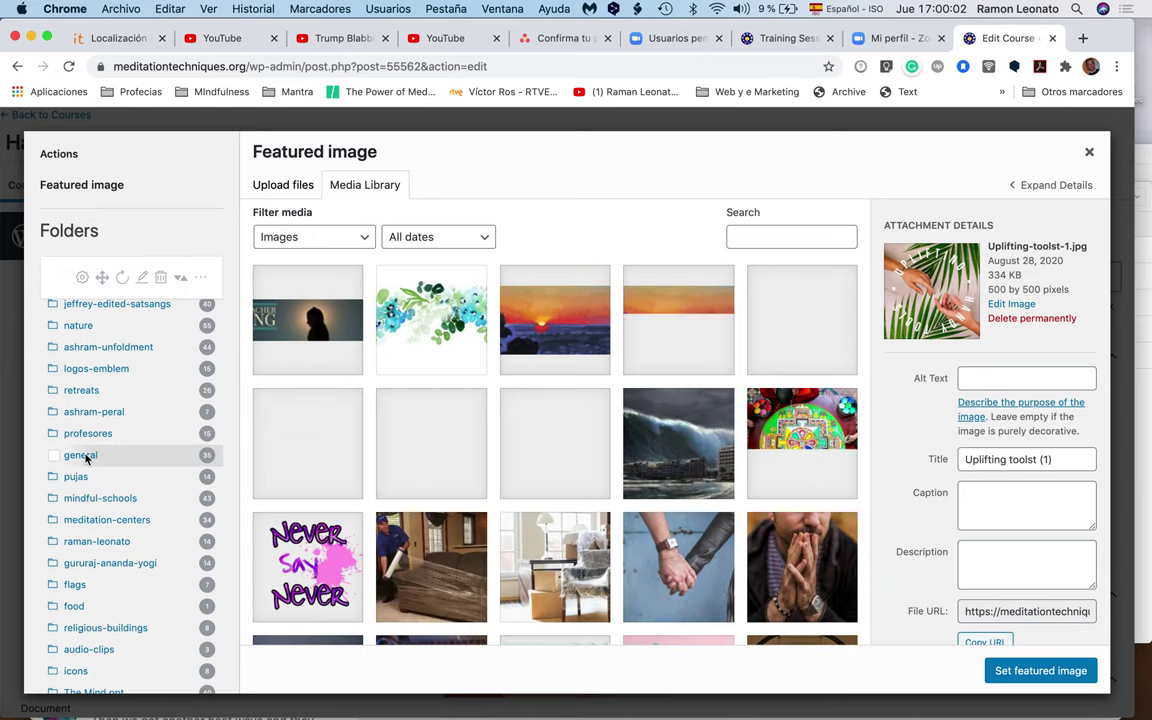
{"action": "scroll", "coordinate": [560, 460], "scroll_direction": "down", "scroll_amount": 3}
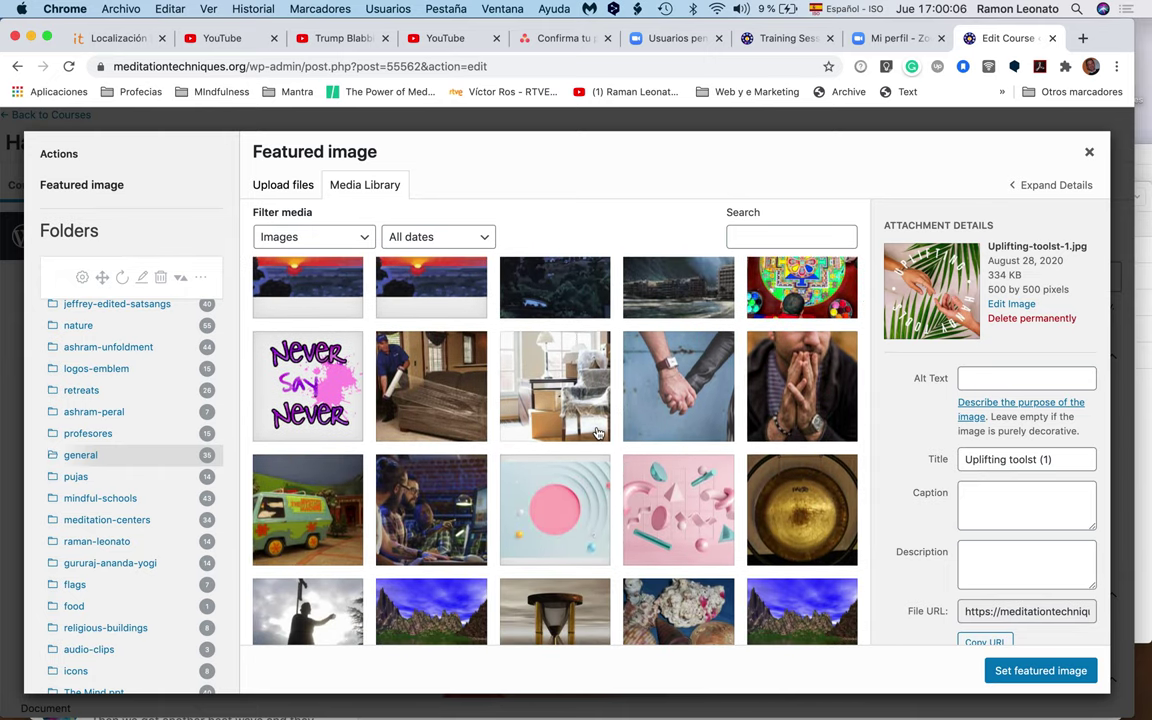
{"action": "scroll", "coordinate": [560, 416], "scroll_direction": "down", "scroll_amount": 2}
{"action": "left_click", "coordinate": [559, 415]}
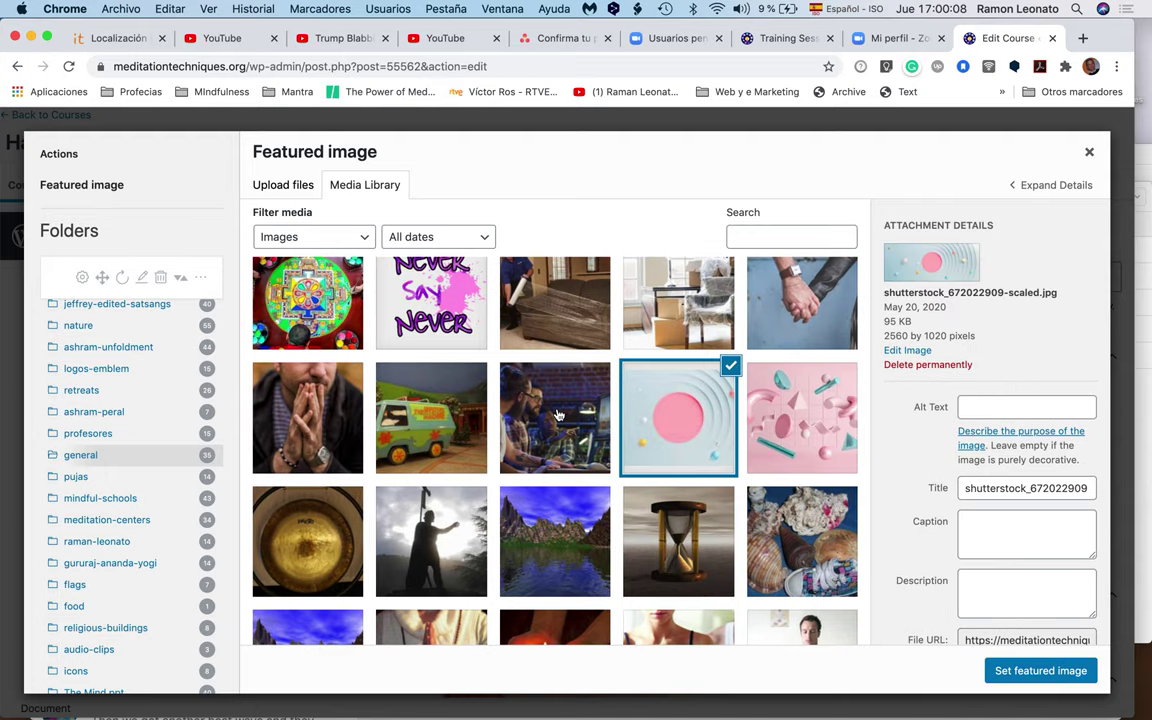
{"action": "left_click", "coordinate": [1041, 670]}
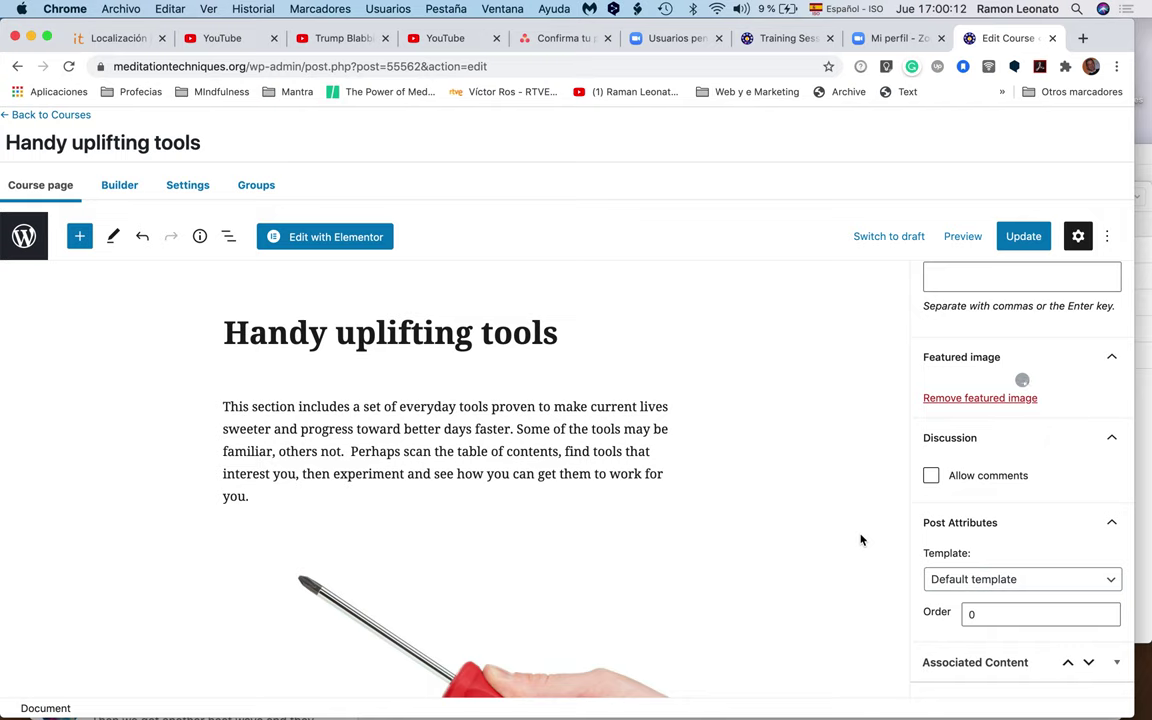
{"action": "scroll", "coordinate": [861, 538], "scroll_direction": "down", "scroll_amount": 3}
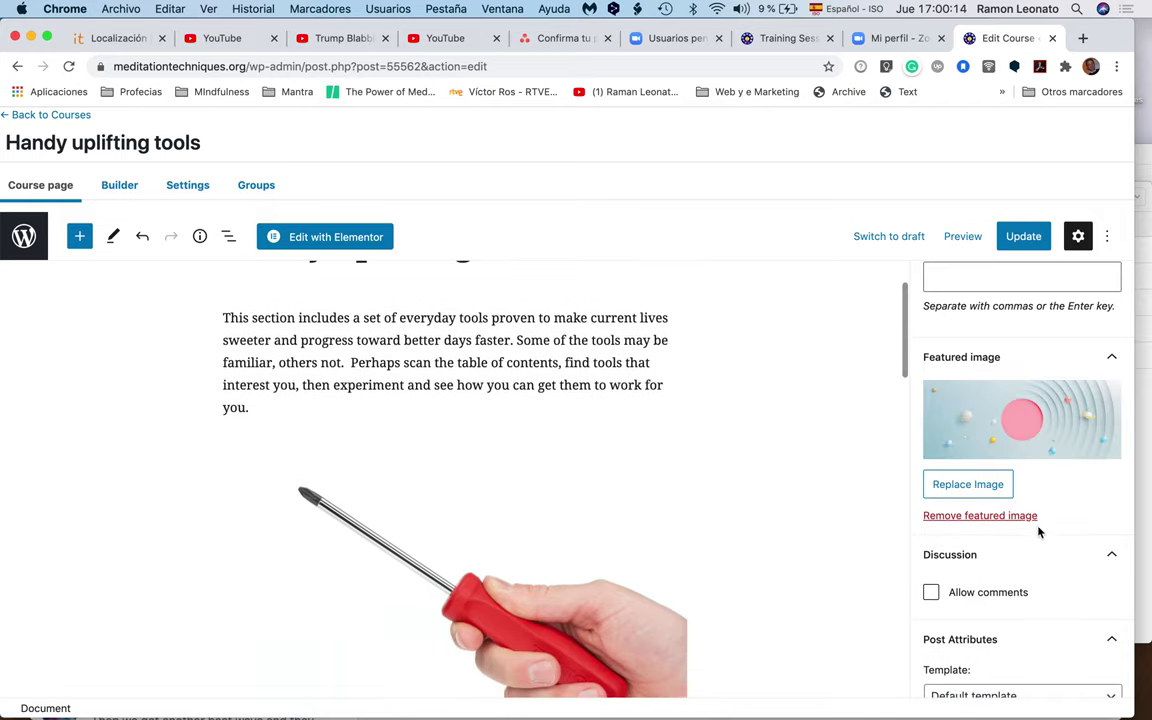
{"action": "scroll", "coordinate": [1038, 535], "scroll_direction": "down", "scroll_amount": 5}
{"action": "scroll", "coordinate": [1038, 537], "scroll_direction": "down", "scroll_amount": 1}
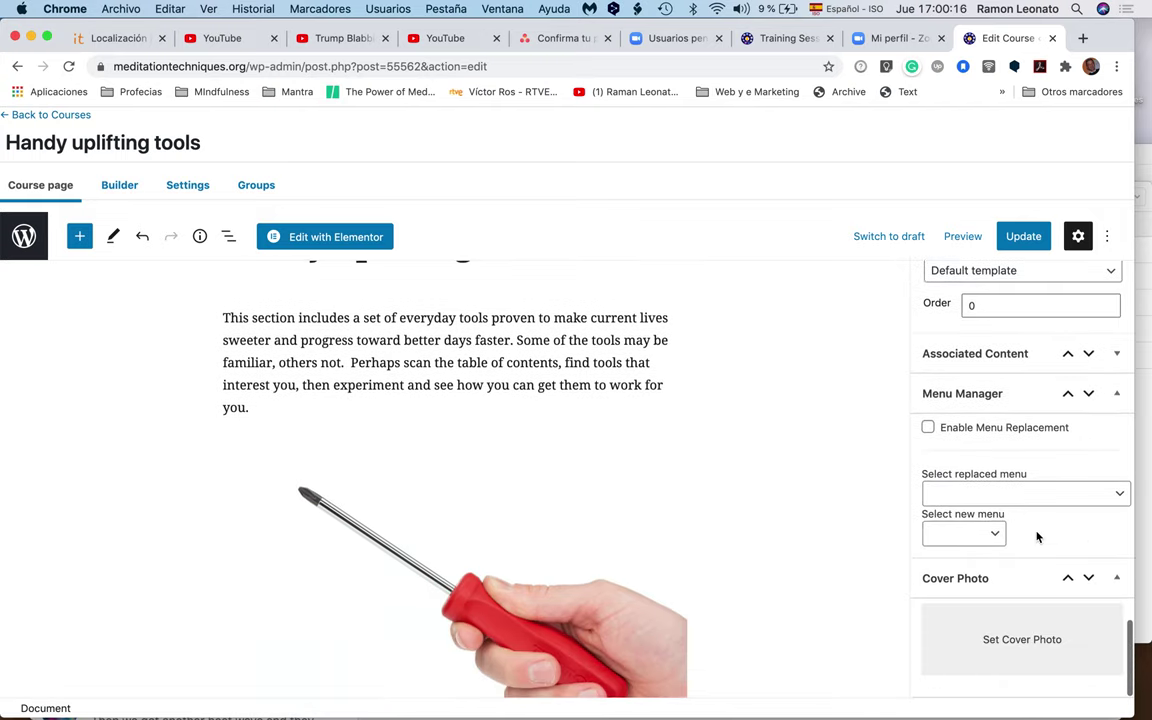
Set the Creative Discussions silhouette image as the course cover photo.
{"action": "left_click", "coordinate": [1016, 646]}
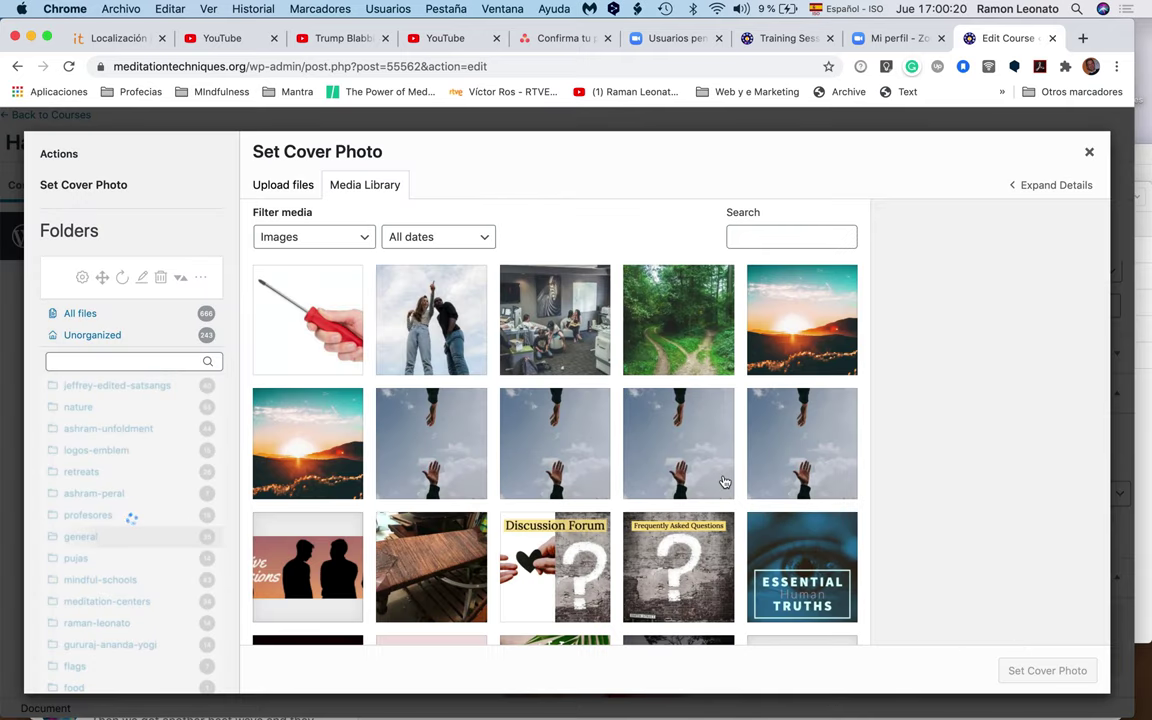
{"action": "scroll", "coordinate": [723, 481], "scroll_direction": "down", "scroll_amount": 1}
{"action": "scroll", "coordinate": [712, 481], "scroll_direction": "down", "scroll_amount": 2}
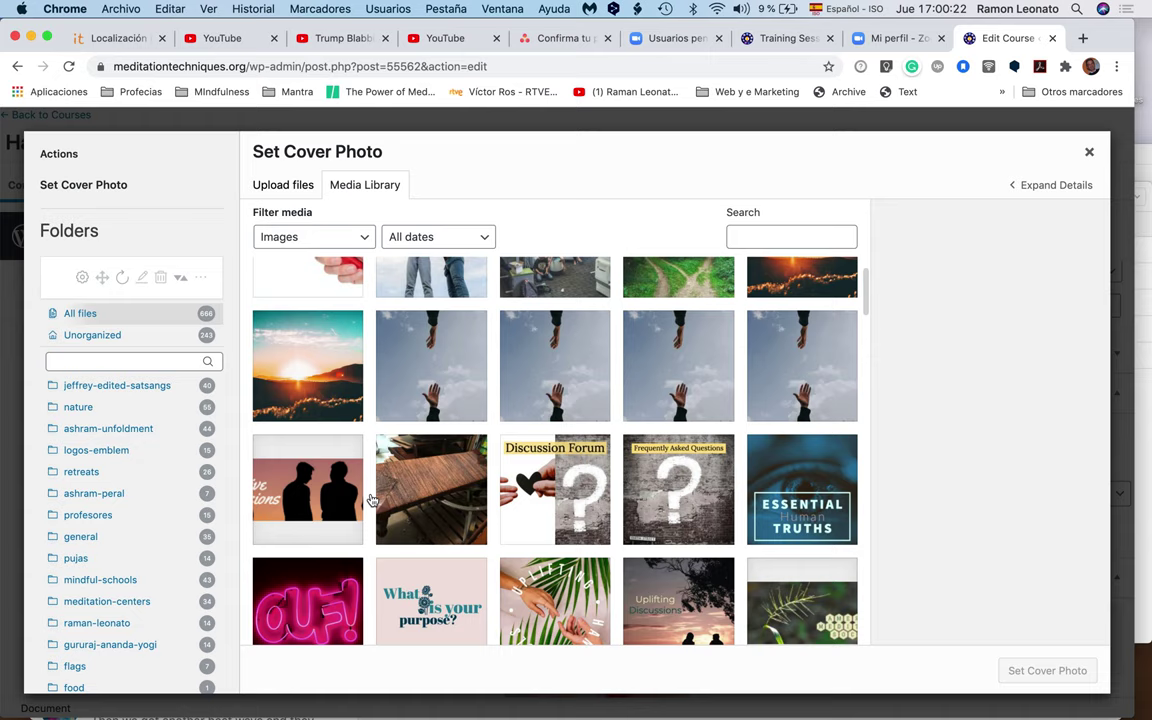
{"action": "left_click", "coordinate": [309, 481]}
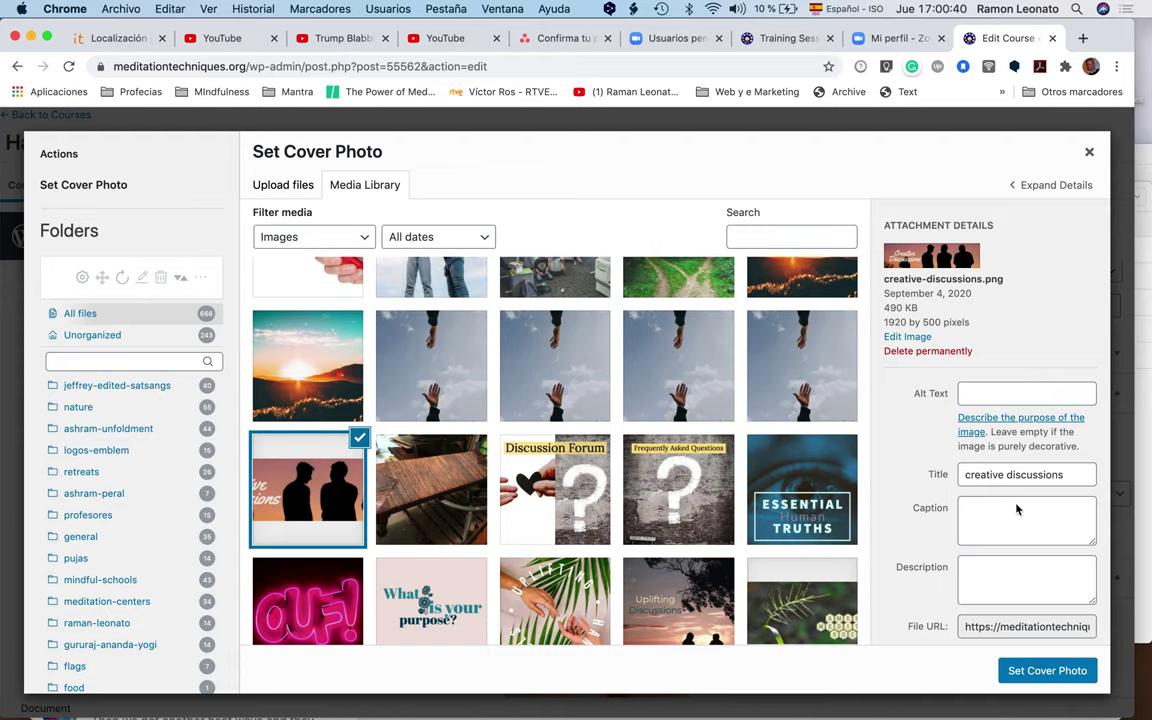
{"action": "left_click", "coordinate": [1046, 672]}
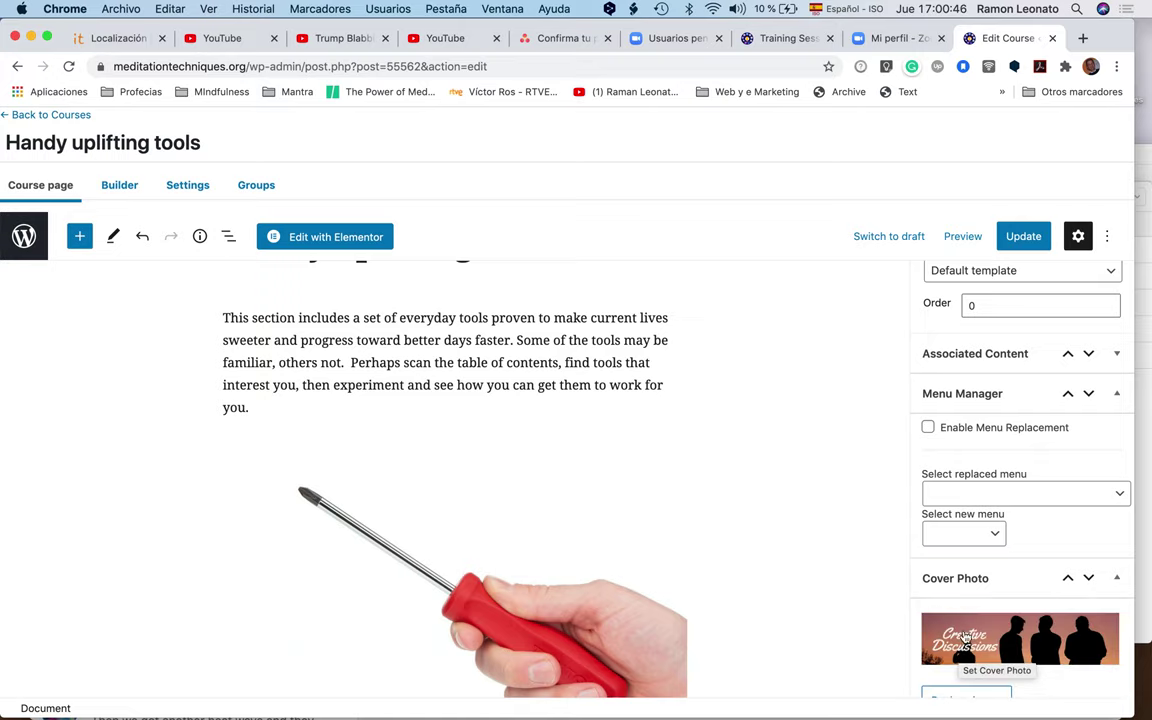
Scroll the sidebar to check the Cover Photo and Featured image panels.
{"action": "scroll", "coordinate": [844, 617], "scroll_direction": "down", "scroll_amount": 3}
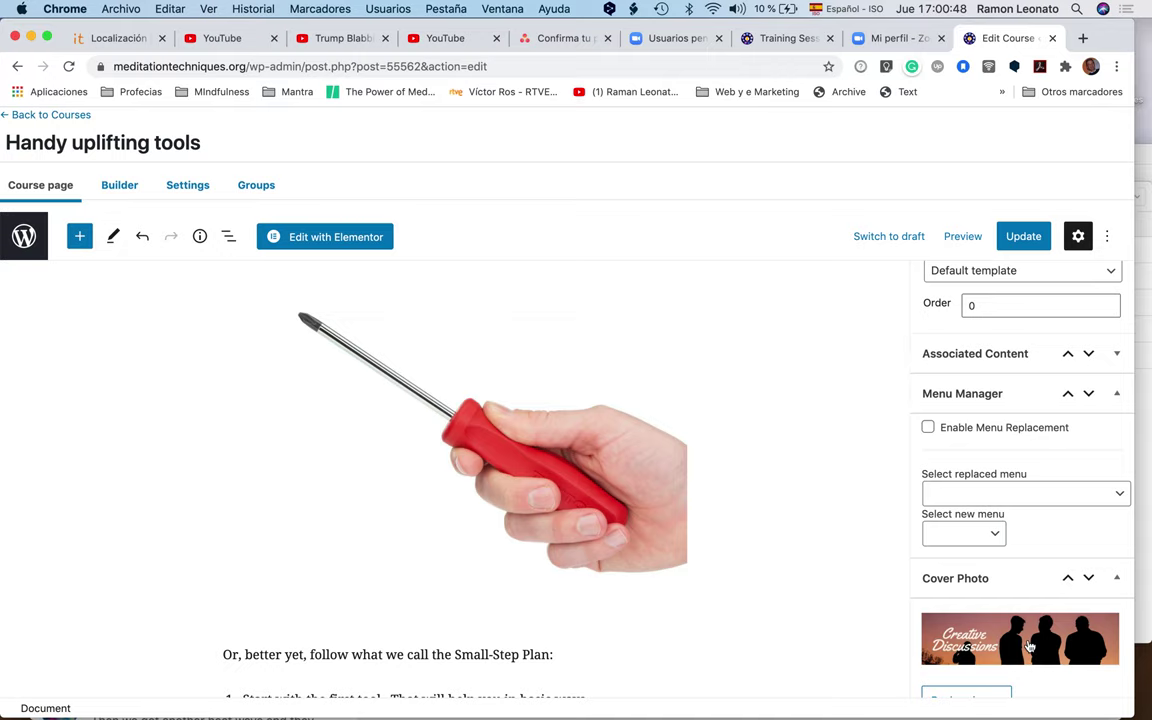
{"action": "scroll", "coordinate": [1029, 646], "scroll_direction": "down", "scroll_amount": 1}
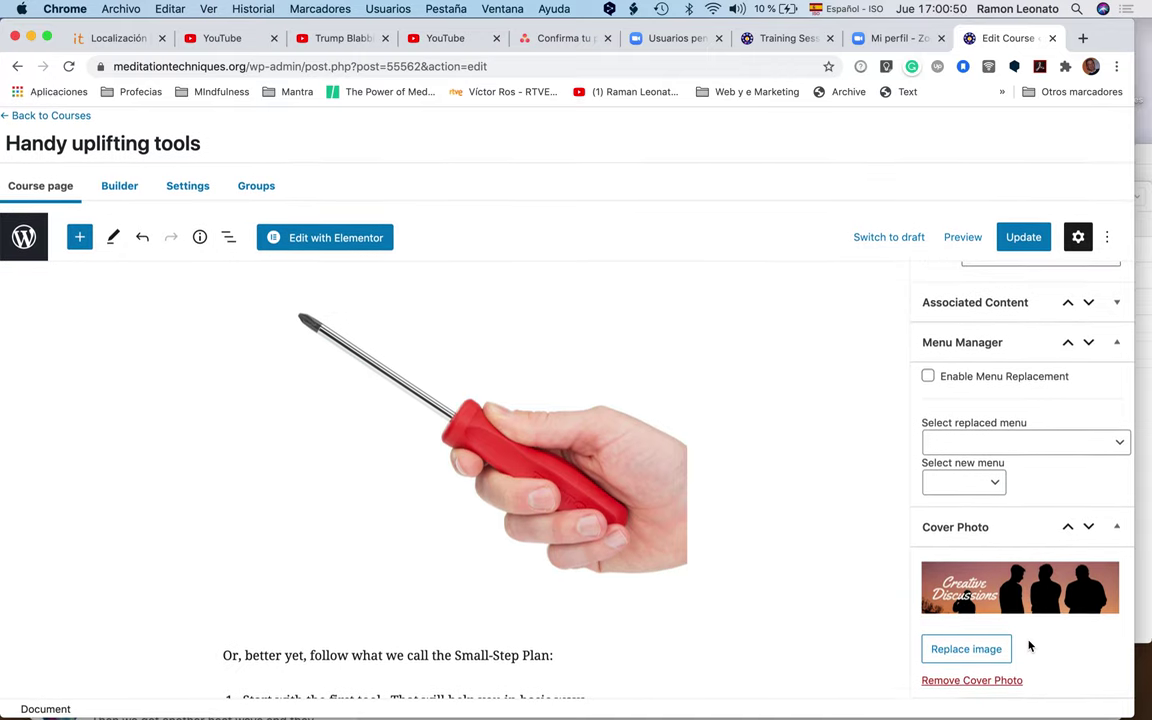
{"action": "scroll", "coordinate": [1029, 646], "scroll_direction": "up", "scroll_amount": 3}
{"action": "scroll", "coordinate": [1029, 646], "scroll_direction": "up", "scroll_amount": 3}
{"action": "scroll", "coordinate": [1029, 646], "scroll_direction": "up", "scroll_amount": 2}
{"action": "scroll", "coordinate": [1029, 643], "scroll_direction": "down", "scroll_amount": 3}
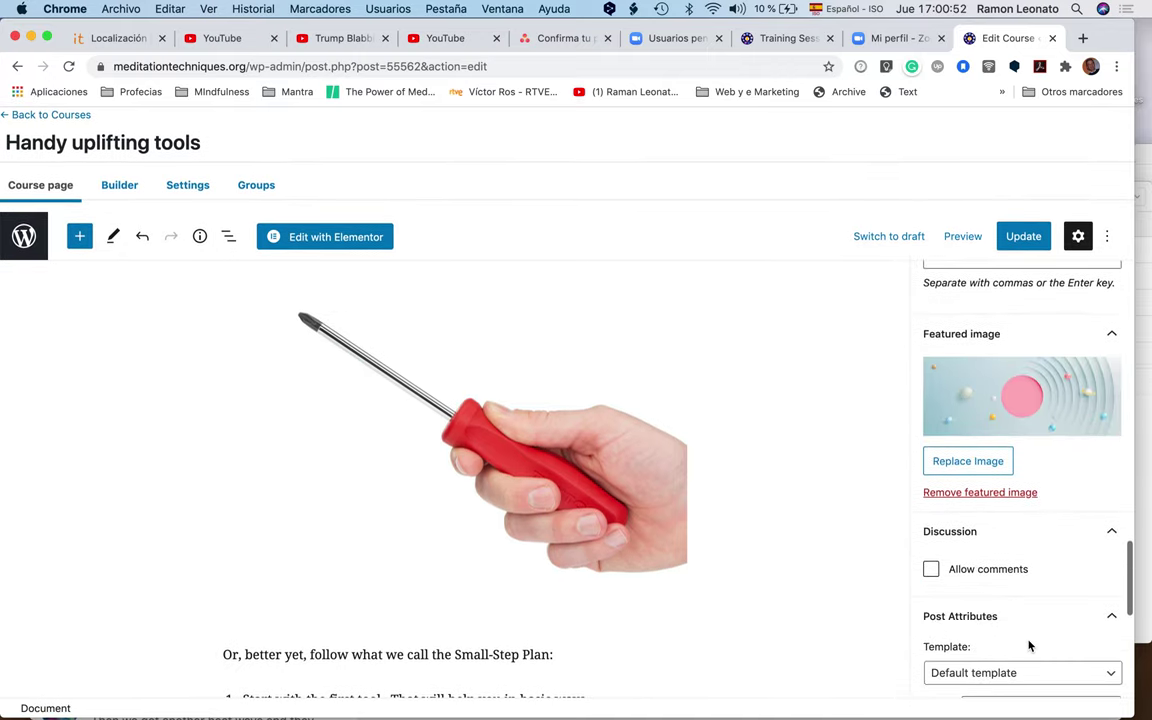
{"action": "scroll", "coordinate": [1029, 643], "scroll_direction": "up", "scroll_amount": 2}
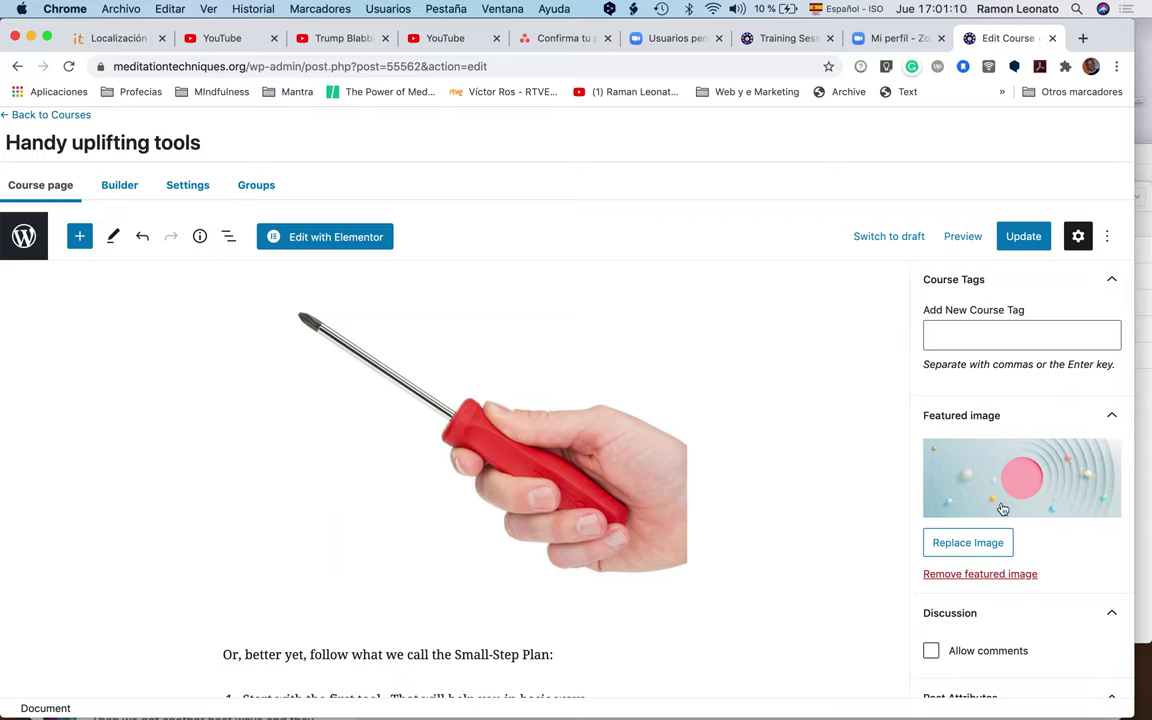
Save the course with Ctrl+S and Update, then view the public course page.
{"action": "key", "text": "ctrl+s"}
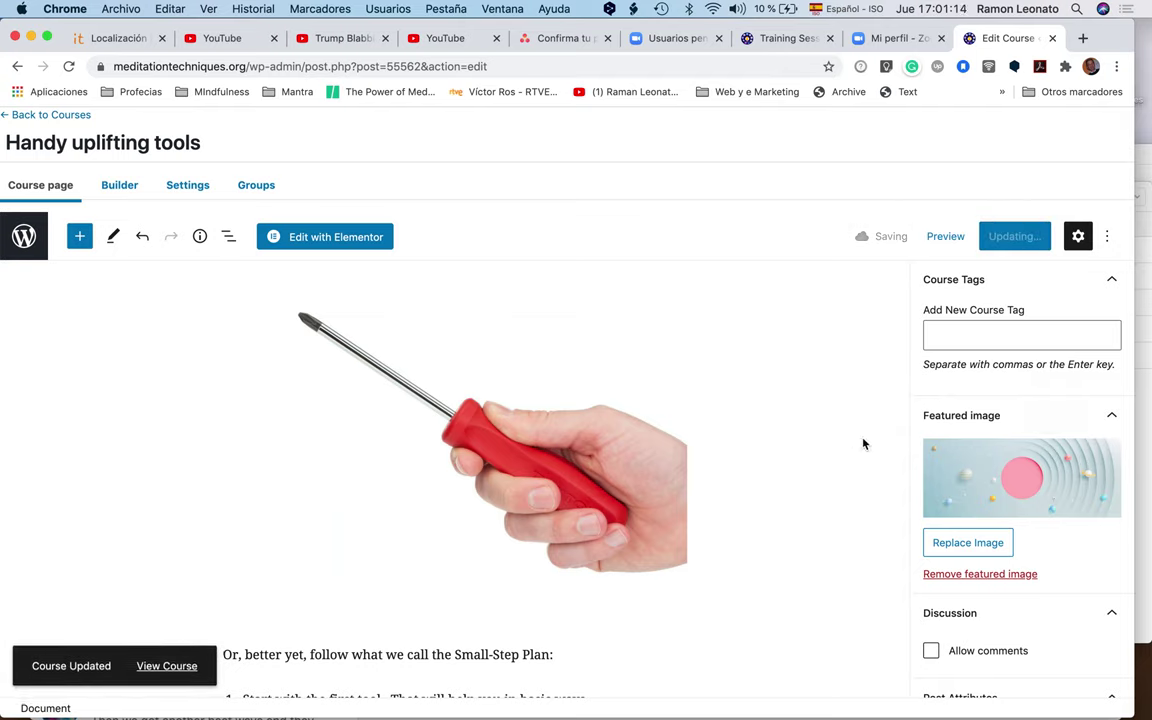
{"action": "left_click", "coordinate": [1022, 238]}
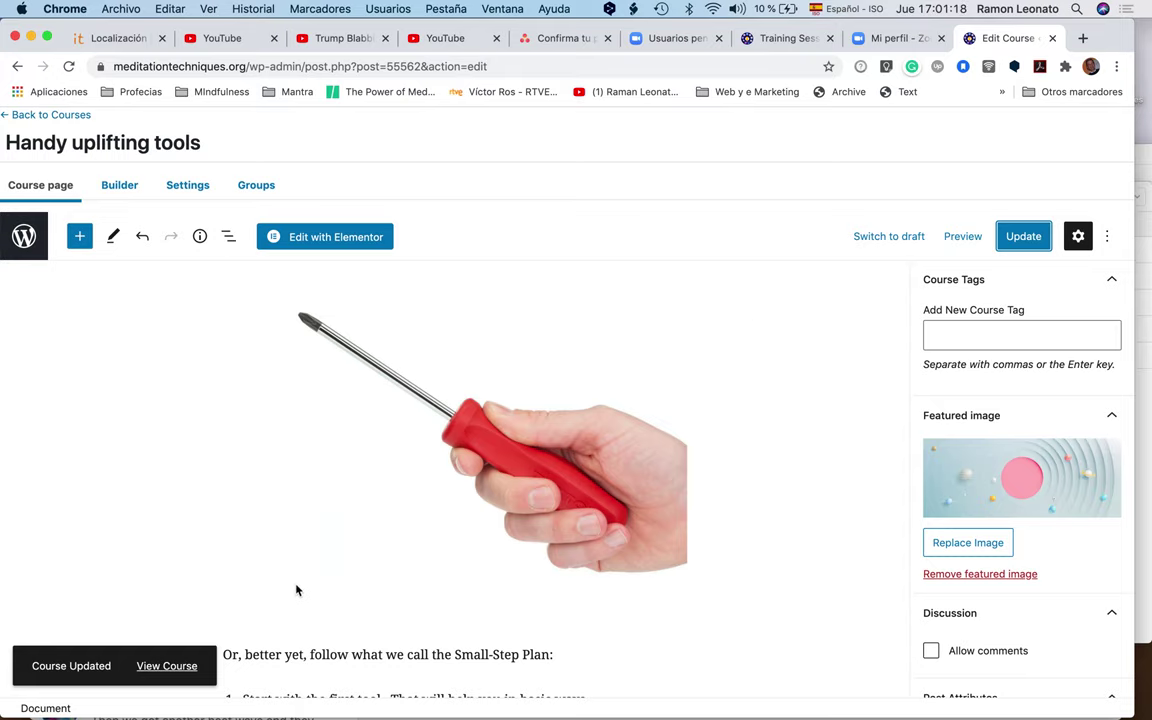
{"action": "left_click", "coordinate": [166, 667]}
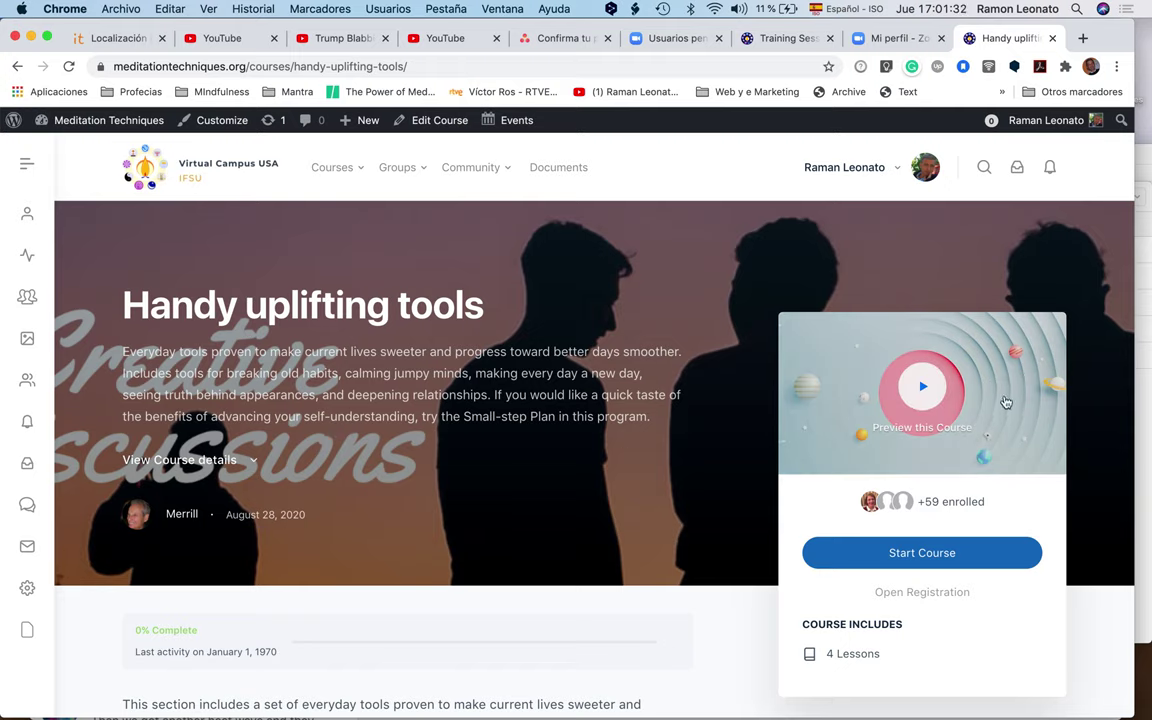
{"action": "scroll", "coordinate": [688, 454], "scroll_direction": "down", "scroll_amount": 1}
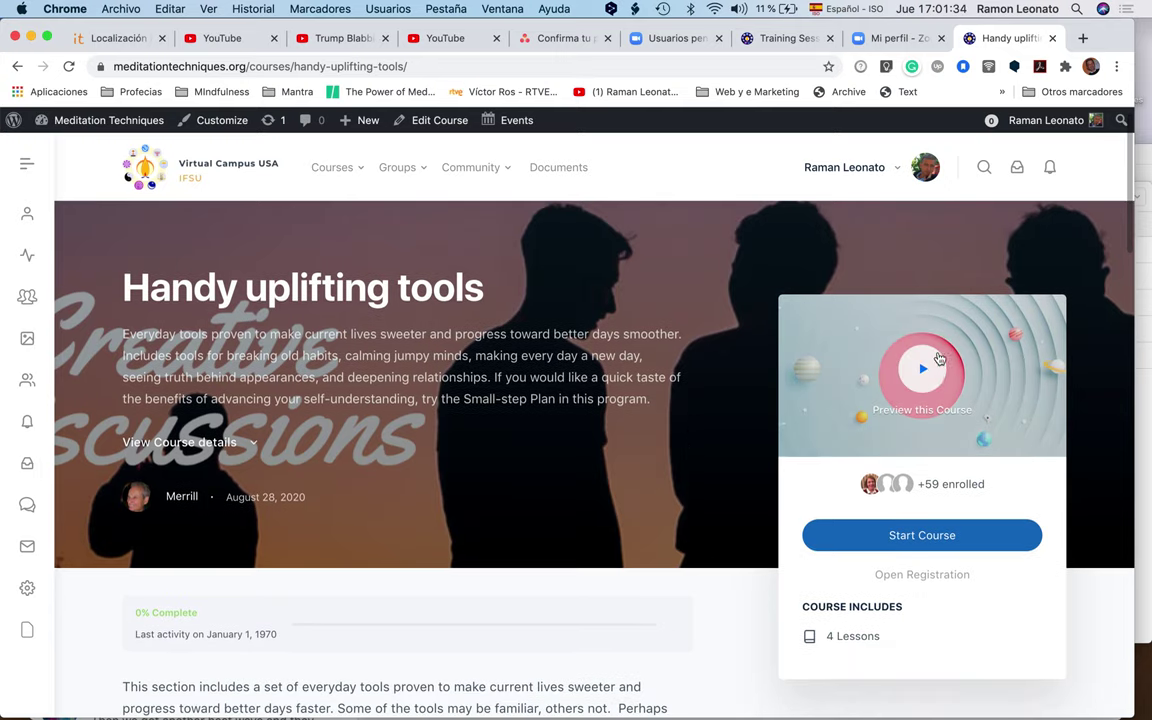
{"action": "left_click", "coordinate": [921, 370]}
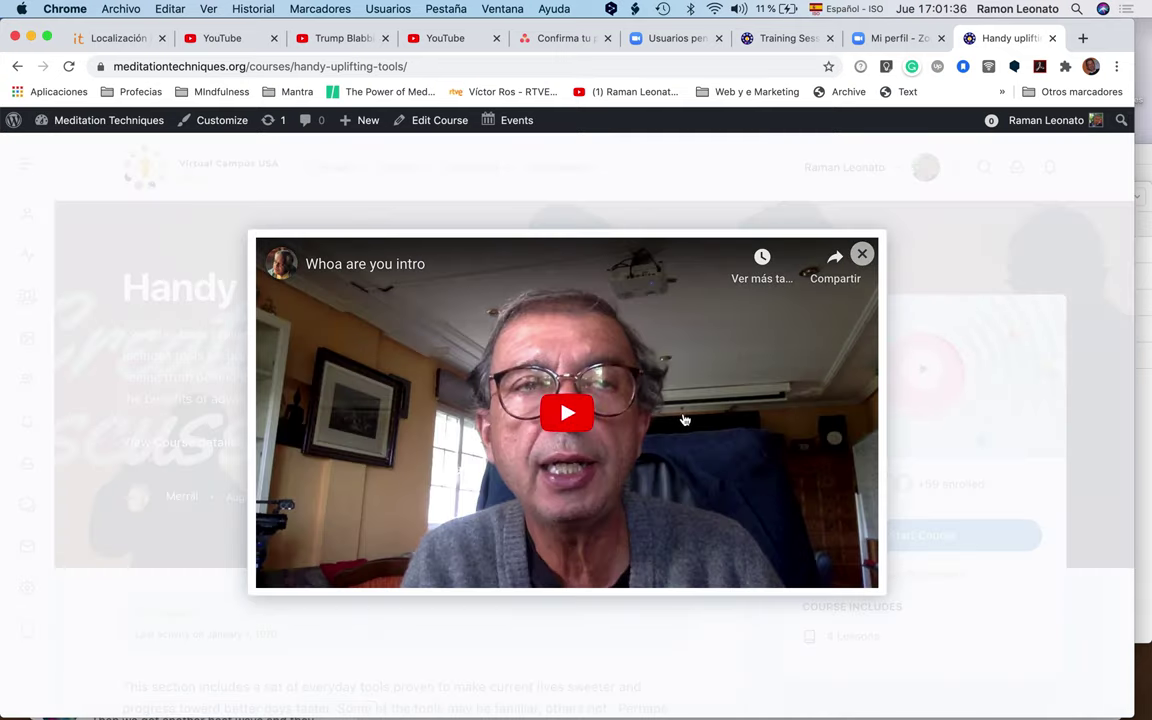
{"action": "left_click", "coordinate": [862, 254]}
{"action": "scroll", "coordinate": [583, 468], "scroll_direction": "down", "scroll_amount": 5}
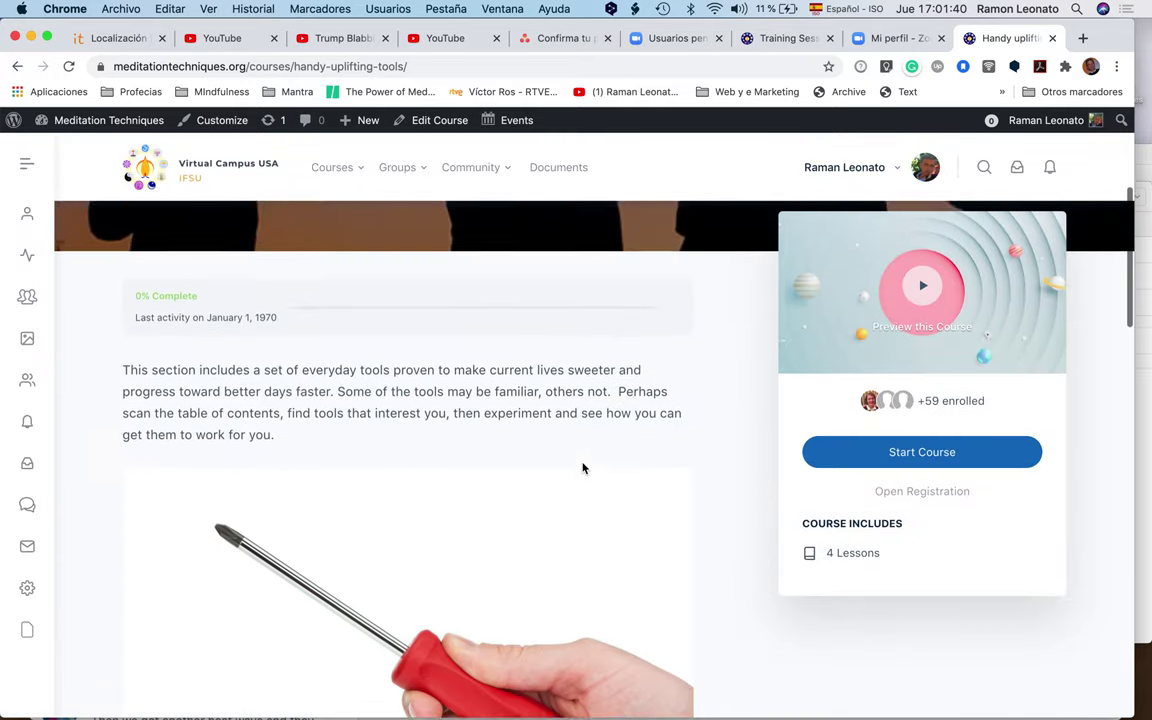
{"action": "scroll", "coordinate": [583, 468], "scroll_direction": "down", "scroll_amount": 2}
{"action": "scroll", "coordinate": [583, 468], "scroll_direction": "down", "scroll_amount": 3}
{"action": "scroll", "coordinate": [583, 468], "scroll_direction": "down", "scroll_amount": 8}
{"action": "scroll", "coordinate": [583, 468], "scroll_direction": "down", "scroll_amount": 6}
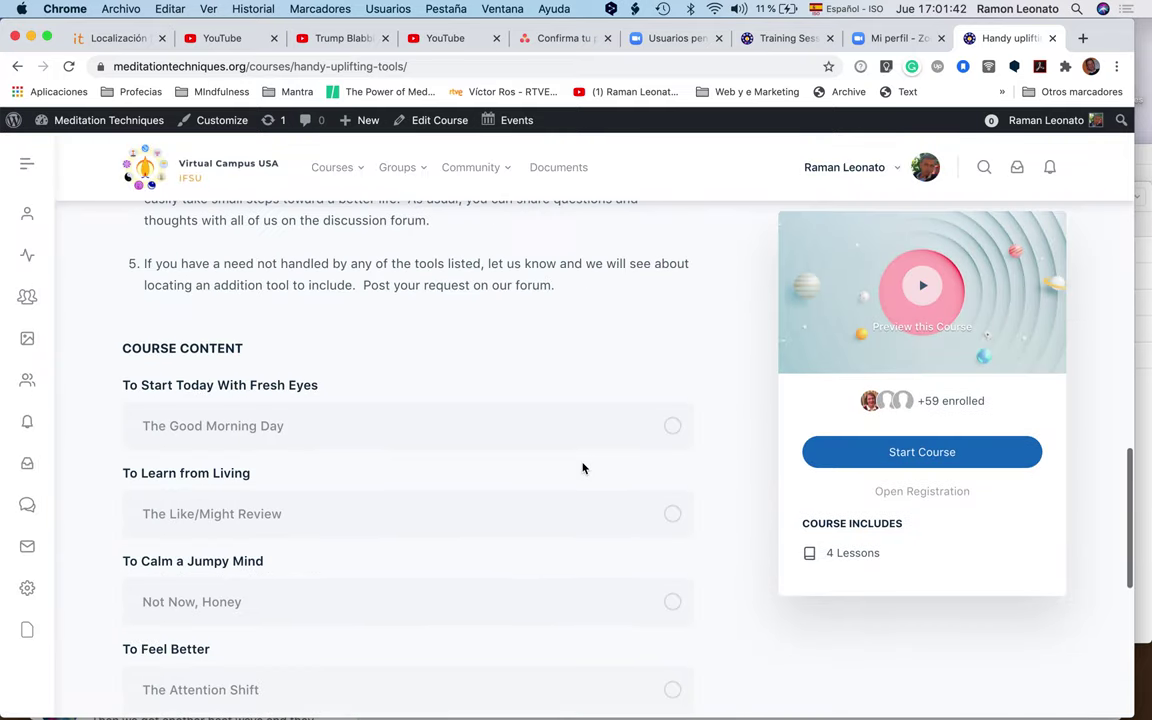
{"action": "scroll", "coordinate": [583, 468], "scroll_direction": "up", "scroll_amount": 10}
{"action": "scroll", "coordinate": [583, 468], "scroll_direction": "up", "scroll_amount": 10}
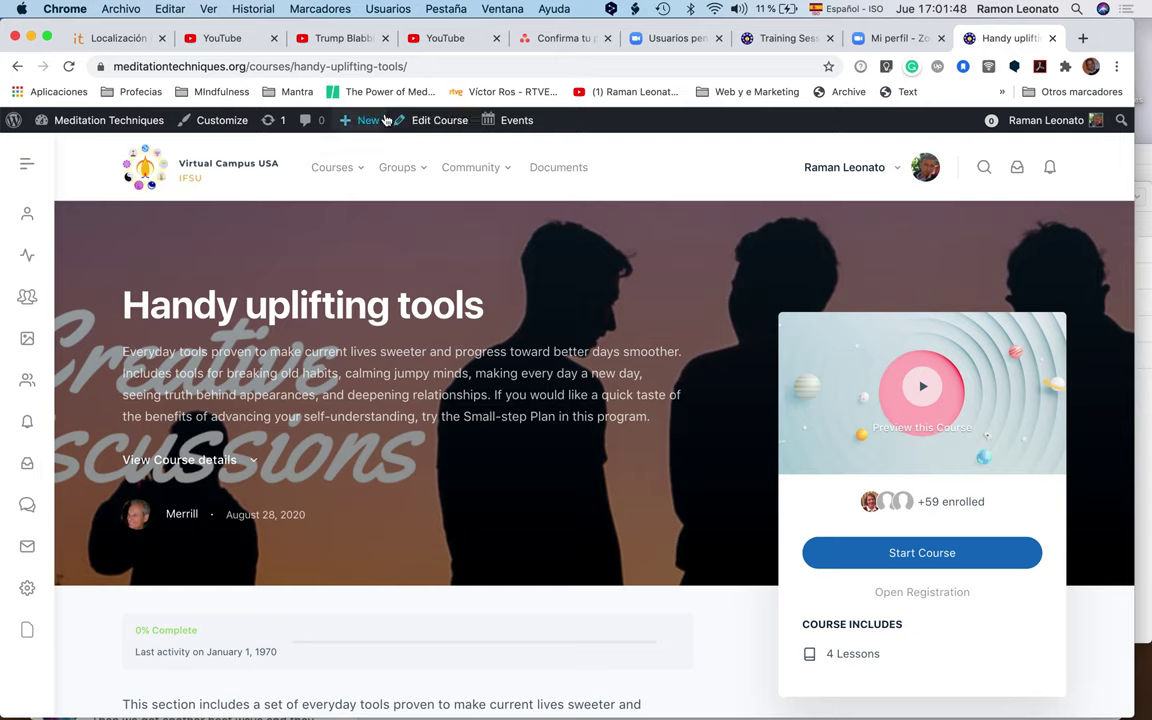
Return to the course editor and scroll down to the Course Short Description box.
{"action": "left_click", "coordinate": [437, 122]}
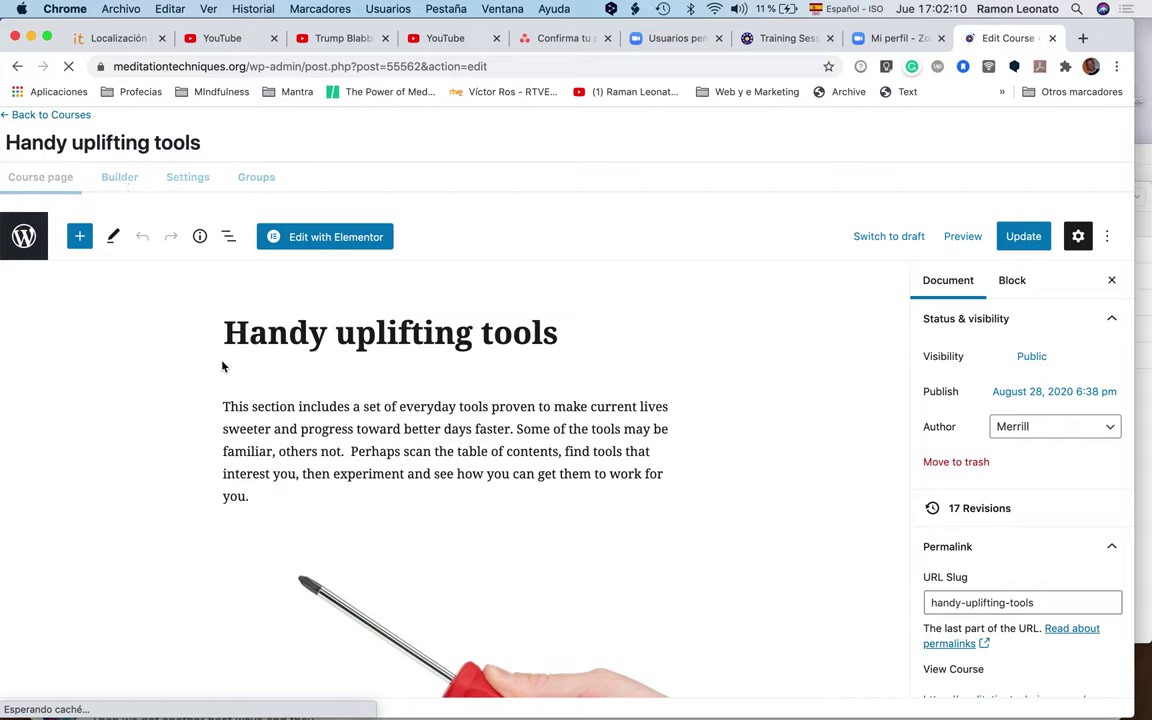
{"action": "scroll", "coordinate": [223, 366], "scroll_direction": "down", "scroll_amount": 5}
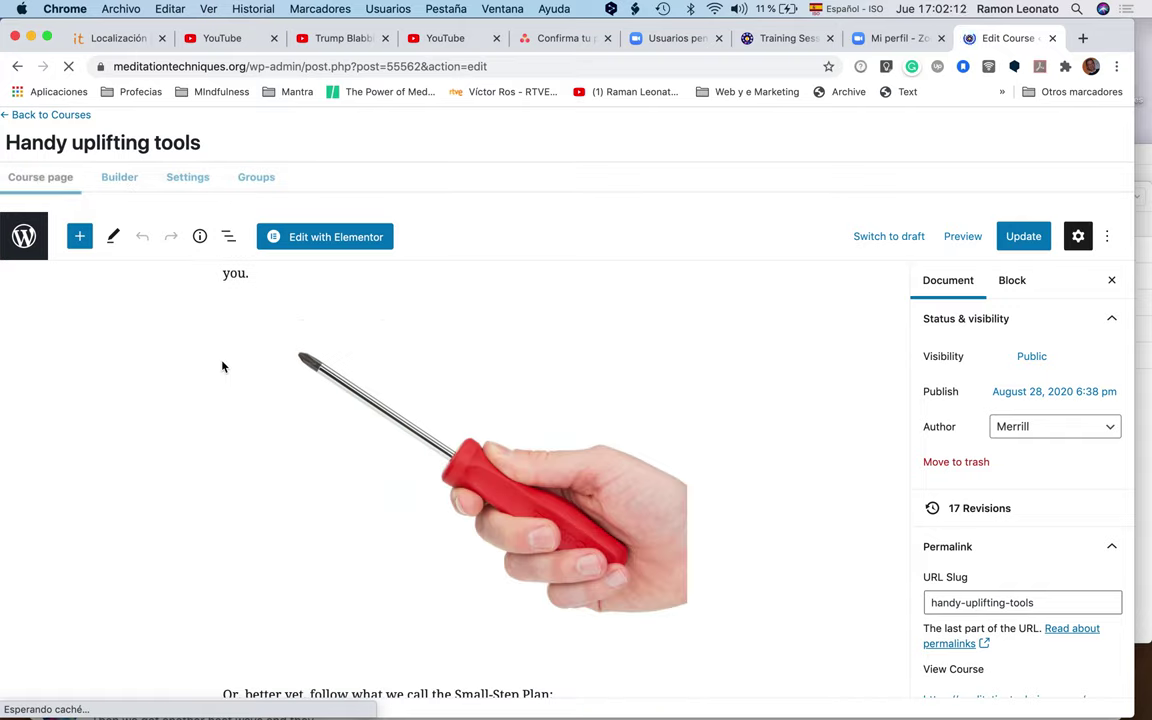
{"action": "scroll", "coordinate": [223, 366], "scroll_direction": "up", "scroll_amount": 1}
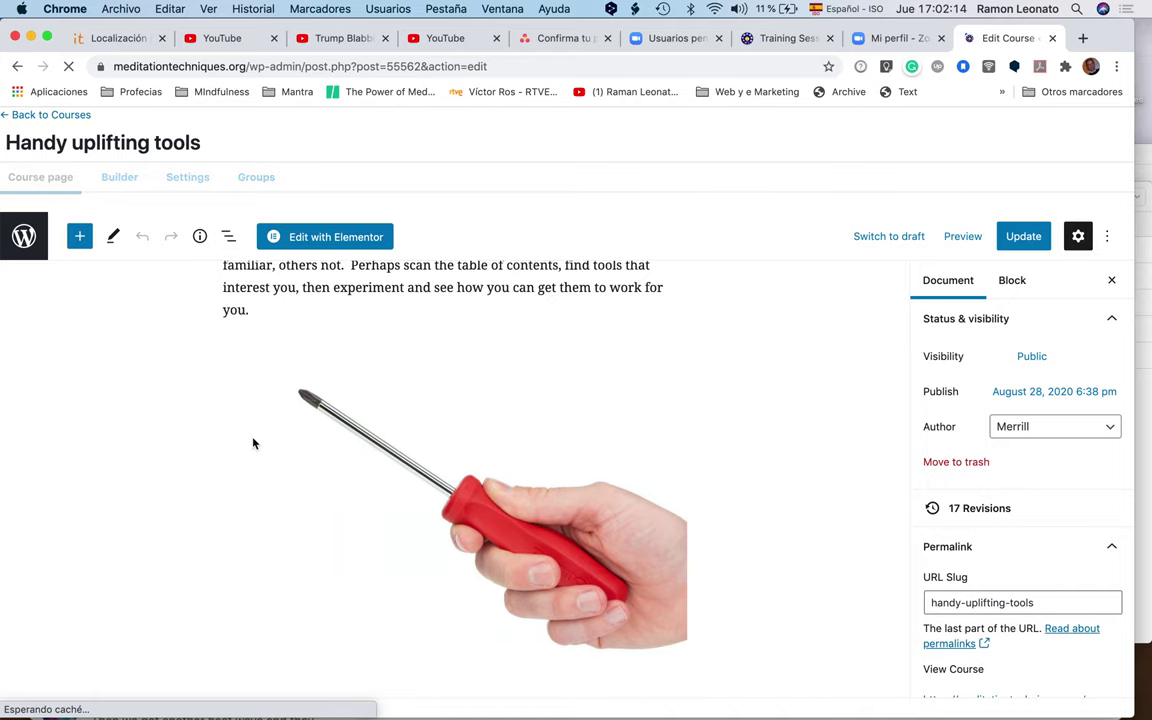
{"action": "scroll", "coordinate": [340, 445], "scroll_direction": "down", "scroll_amount": 2}
{"action": "scroll", "coordinate": [369, 442], "scroll_direction": "down", "scroll_amount": 9}
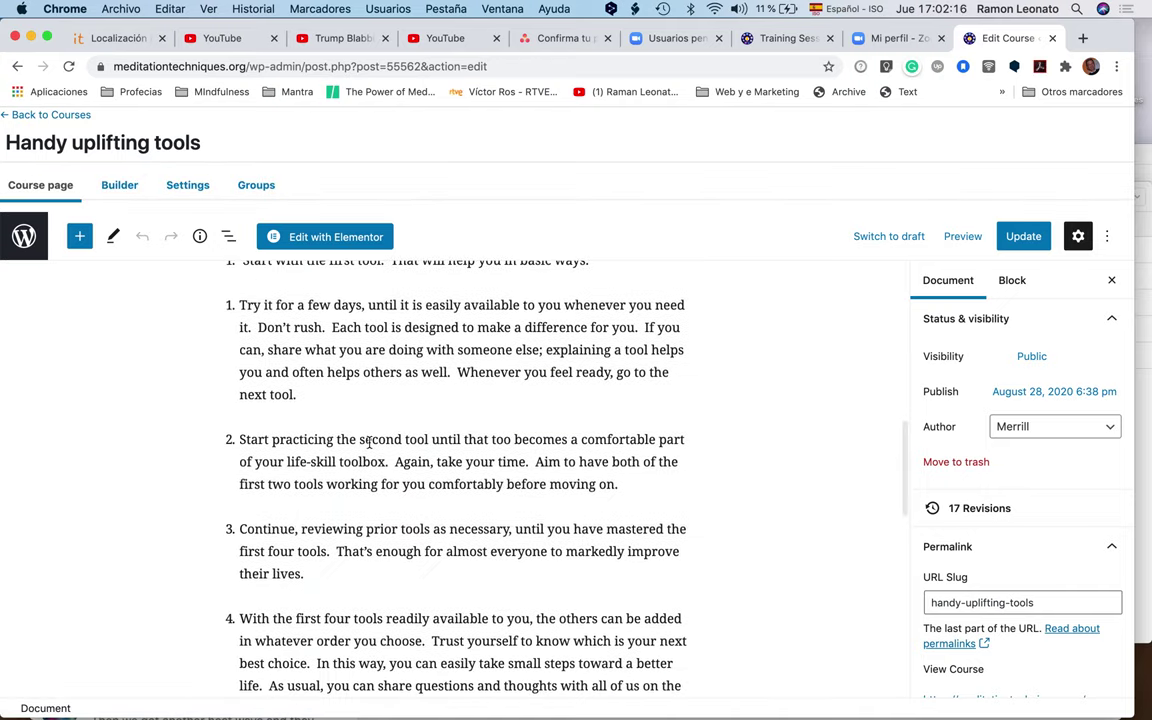
{"action": "scroll", "coordinate": [369, 442], "scroll_direction": "down", "scroll_amount": 4}
{"action": "scroll", "coordinate": [369, 442], "scroll_direction": "down", "scroll_amount": 3}
{"action": "scroll", "coordinate": [369, 442], "scroll_direction": "down", "scroll_amount": 6}
{"action": "scroll", "coordinate": [369, 443], "scroll_direction": "down", "scroll_amount": 2}
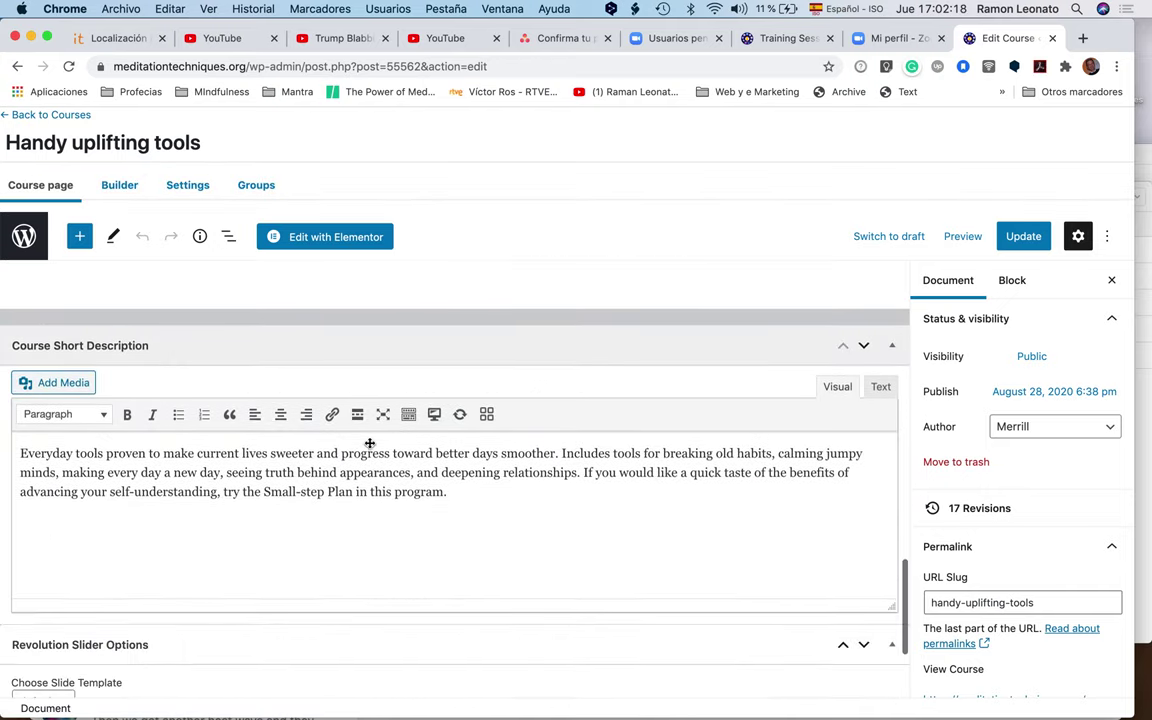
{"action": "scroll", "coordinate": [370, 443], "scroll_direction": "down", "scroll_amount": 2}
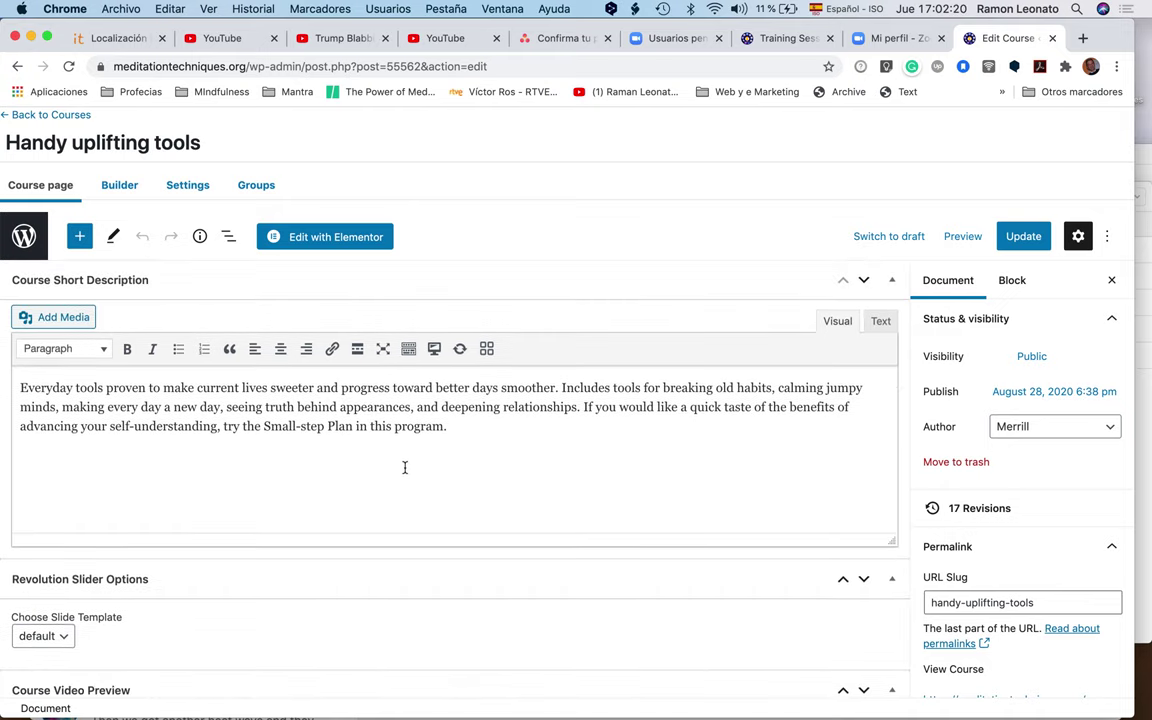
Clear the Preview Video URL field and update the course.
{"action": "scroll", "coordinate": [392, 446], "scroll_direction": "down", "scroll_amount": 3}
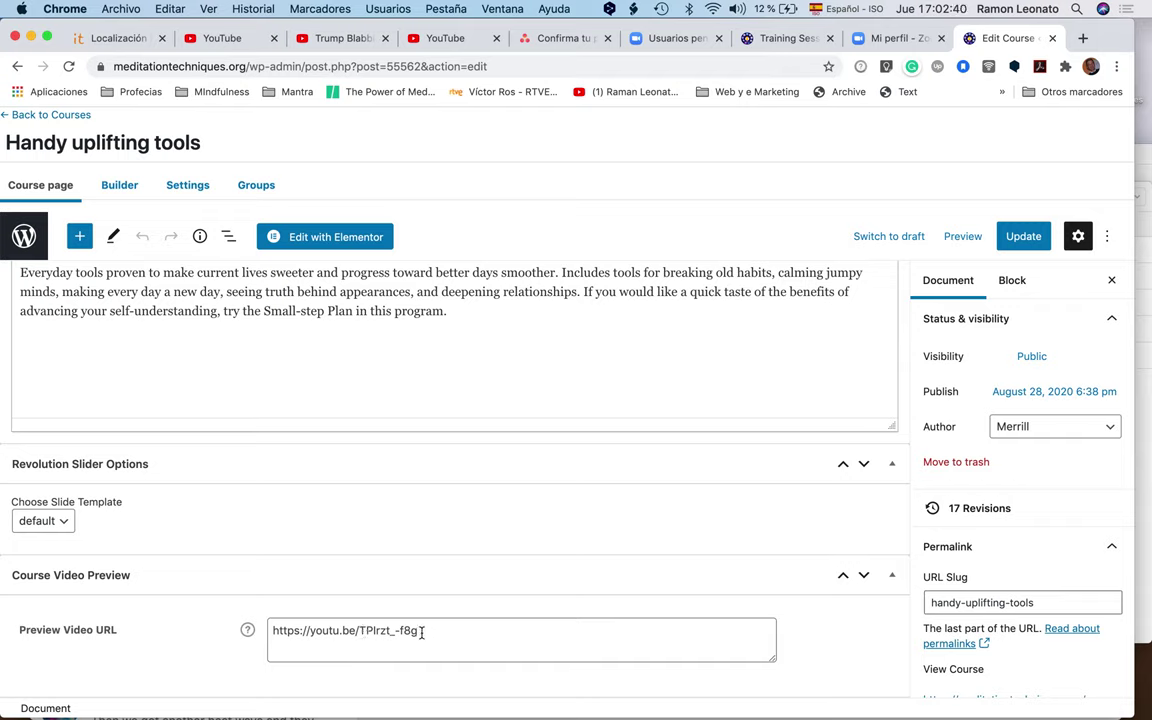
{"action": "left_click_drag", "start_coordinate": [421, 631], "coordinate": [236, 633]}
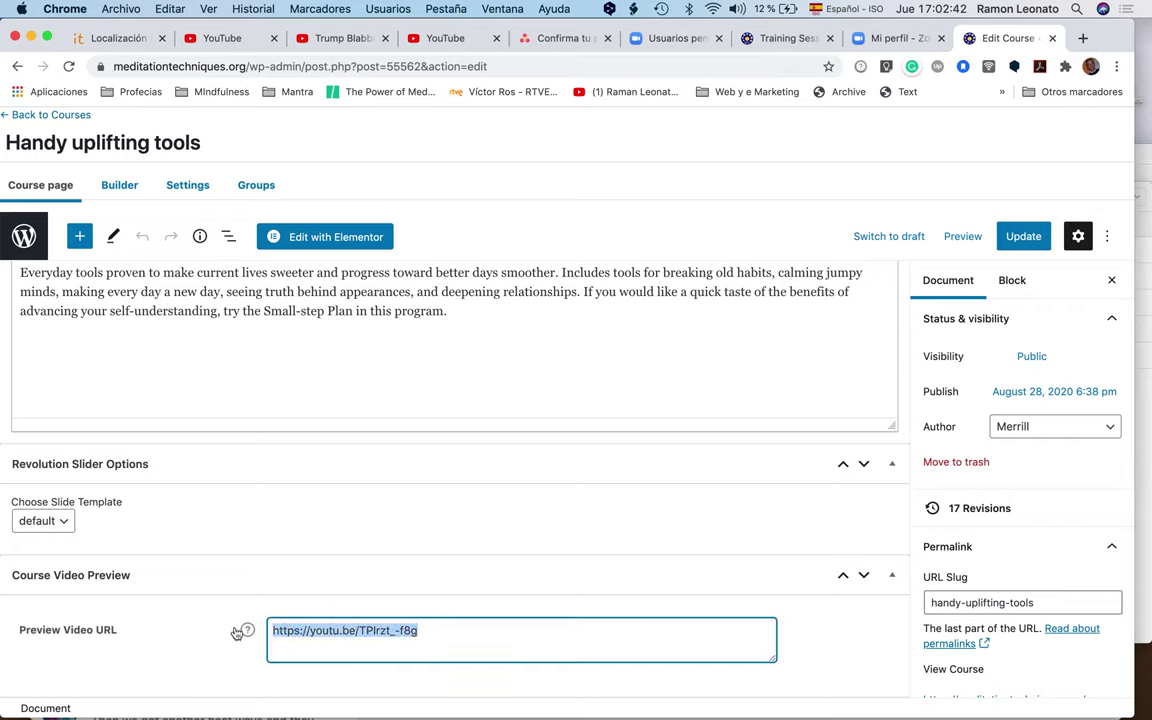
{"action": "key", "text": "BackSpace"}
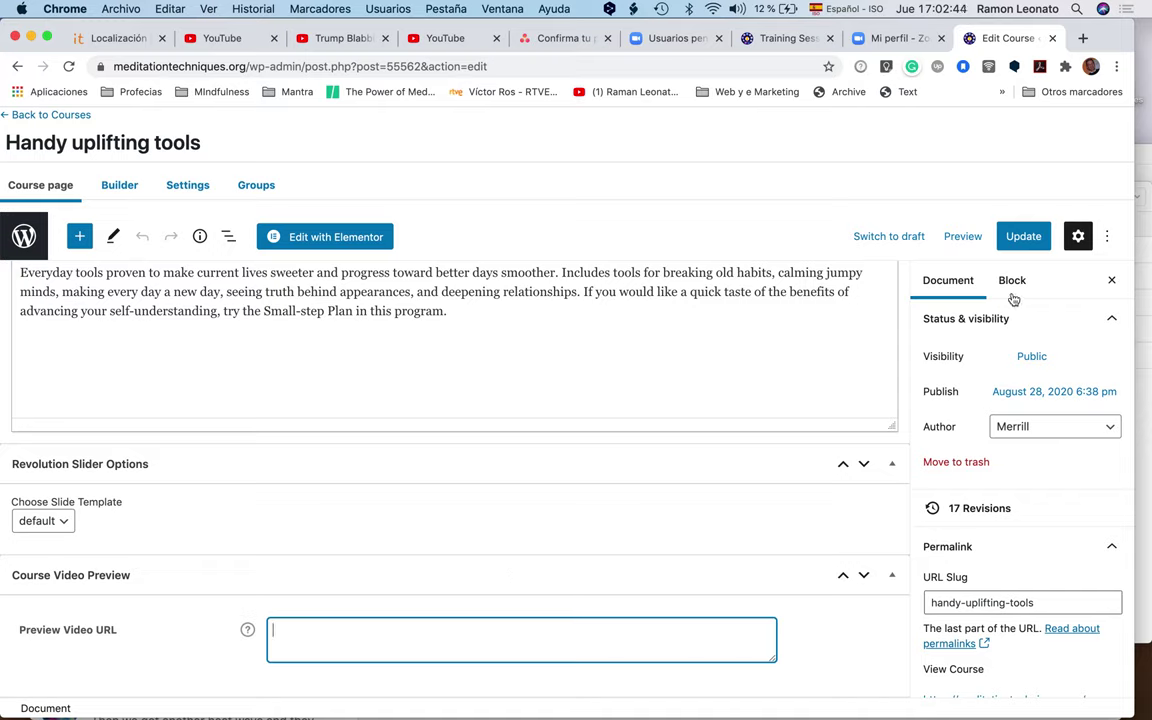
{"action": "left_click", "coordinate": [1024, 237]}
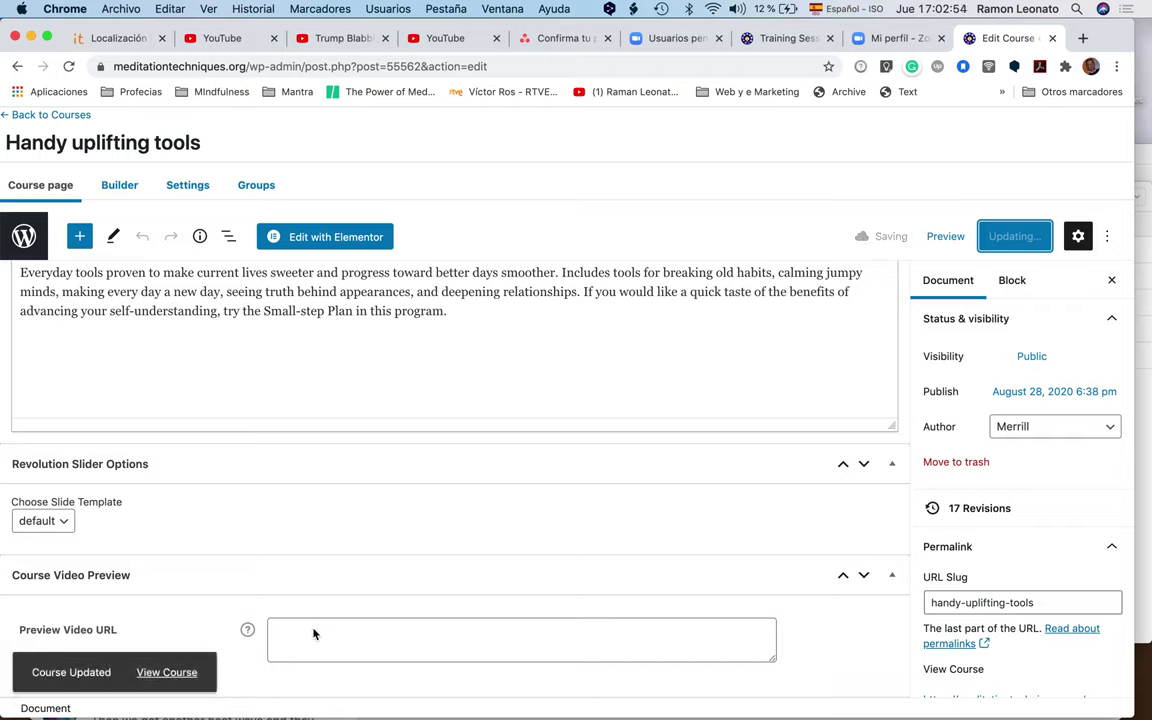
View the updated public course page and confirm it has no preview video.
{"action": "left_click", "coordinate": [167, 666]}
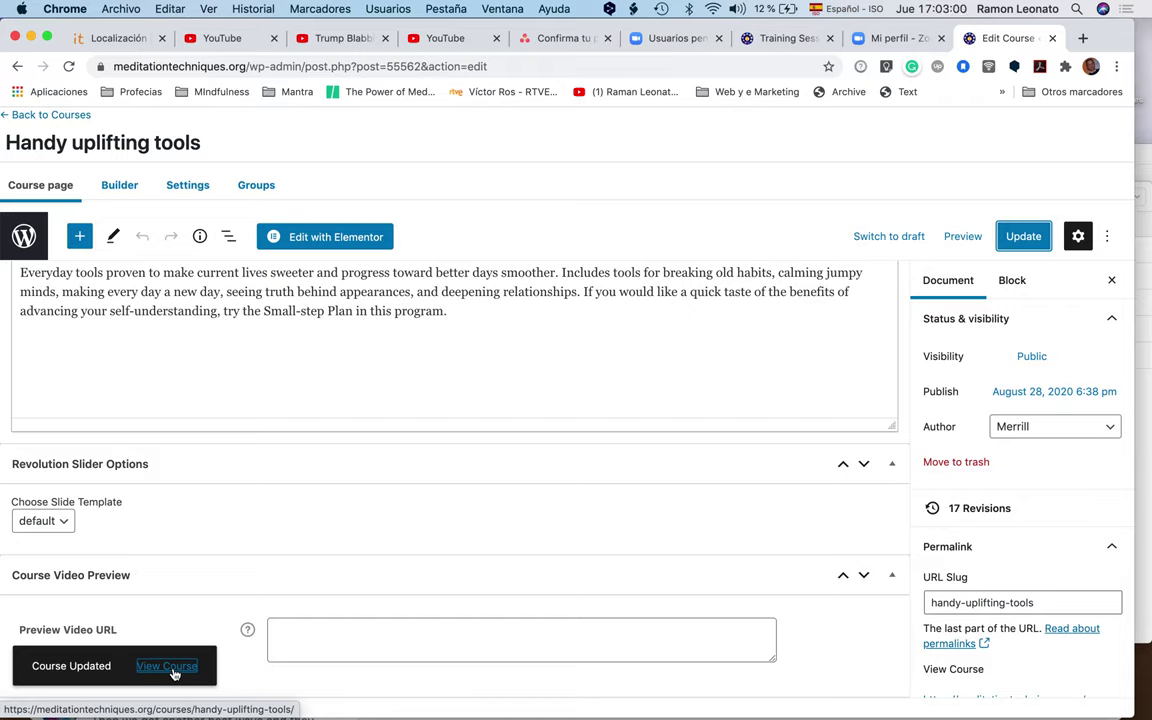
{"action": "left_click", "coordinate": [172, 671]}
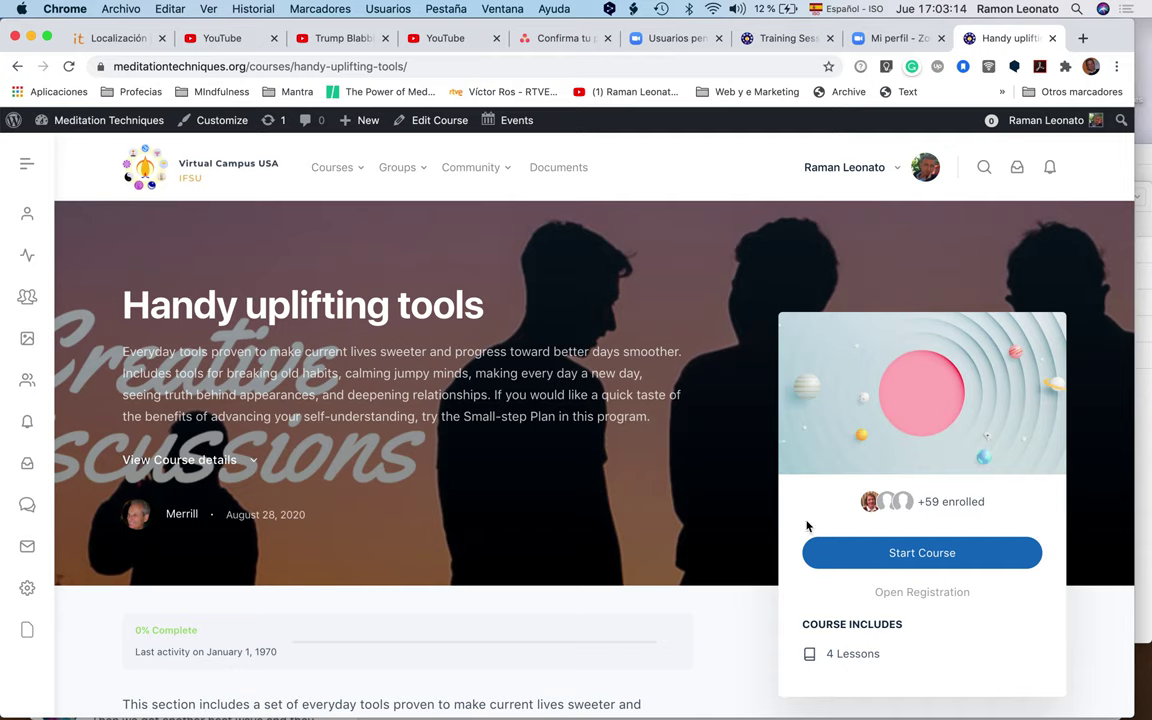
{"action": "scroll", "coordinate": [720, 553], "scroll_direction": "down", "scroll_amount": 3}
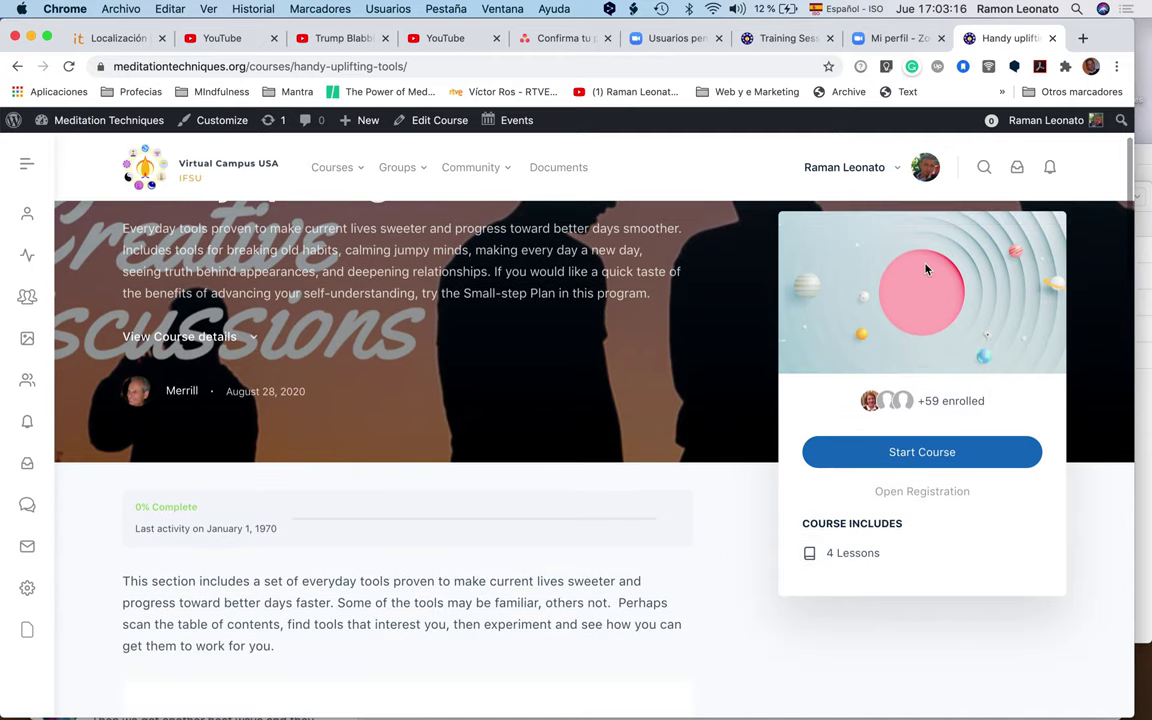